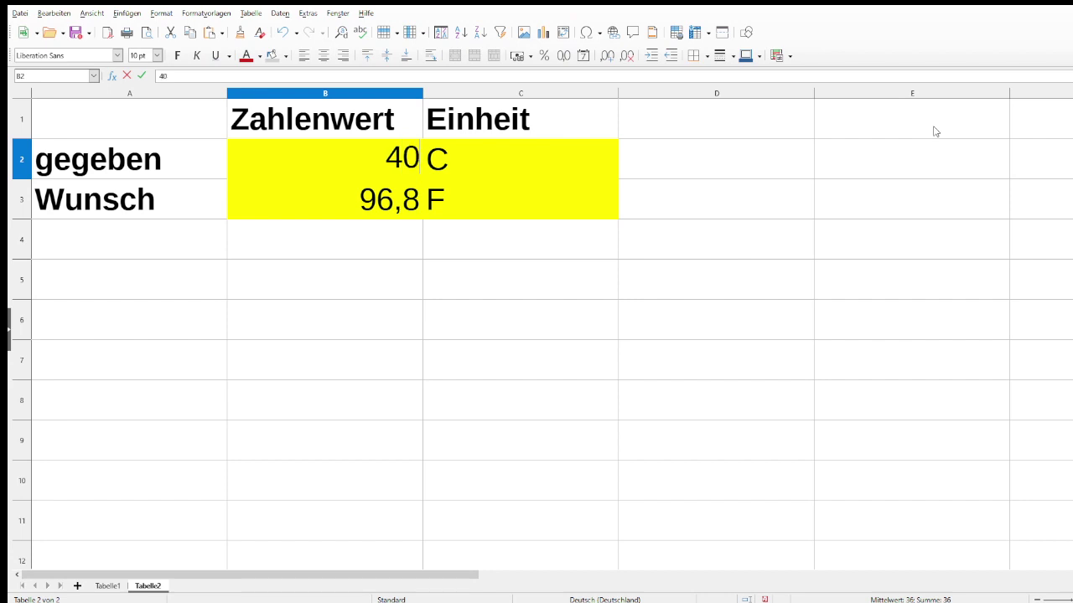
- Try the converter with 40 in B2 for C to F and with 95 for L to mm^3
key("BackSpace")
key("Return")
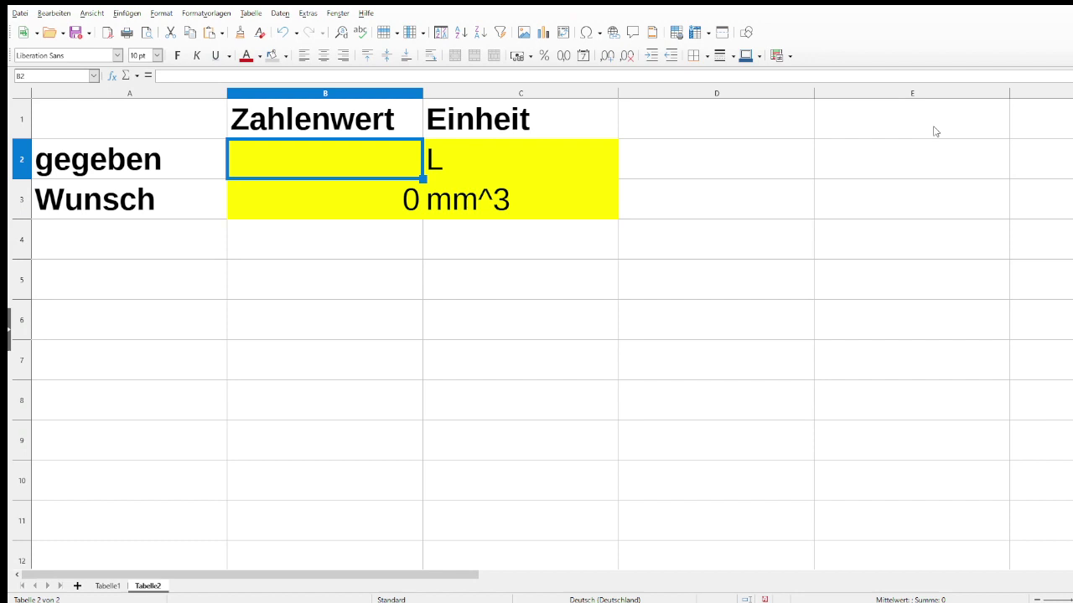
type("95")
key("Return")
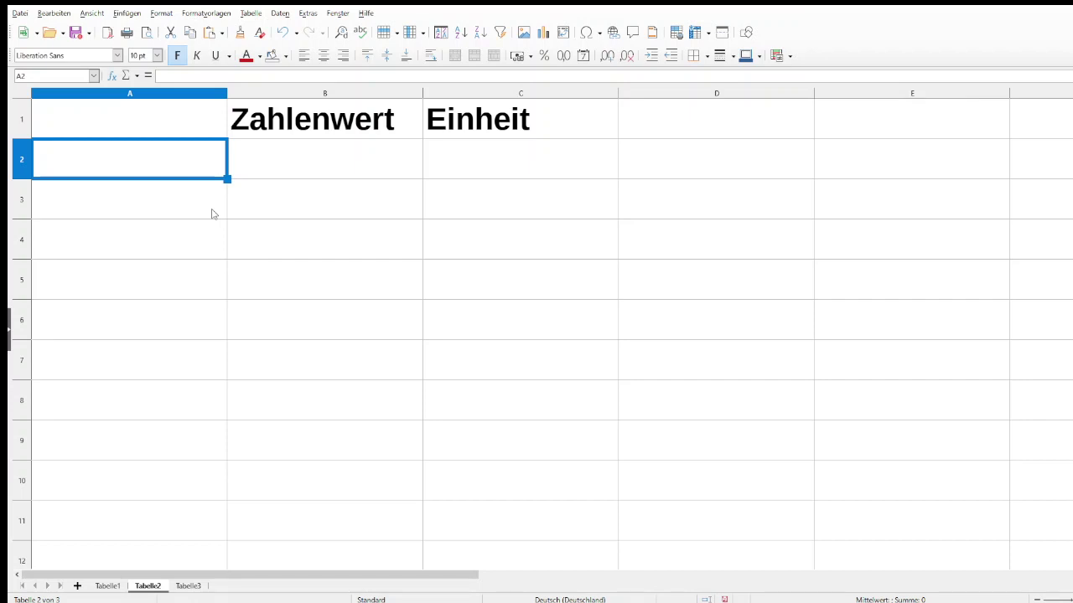
- Label the table rows with "gegeben" in A2 and "Wunsch" in A3
key("Up")
key("Right")
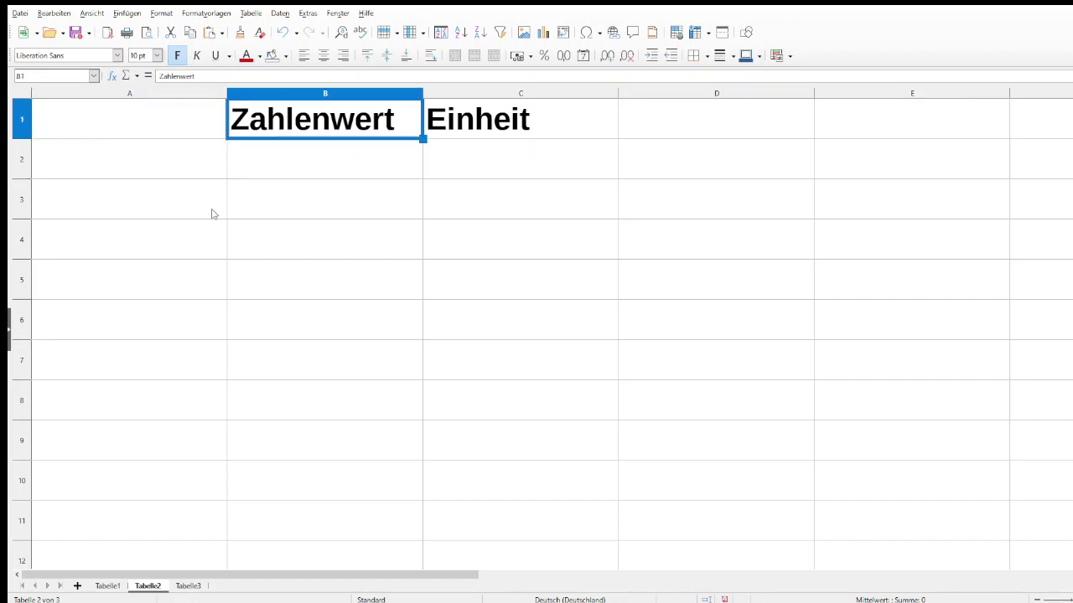
key("Right")
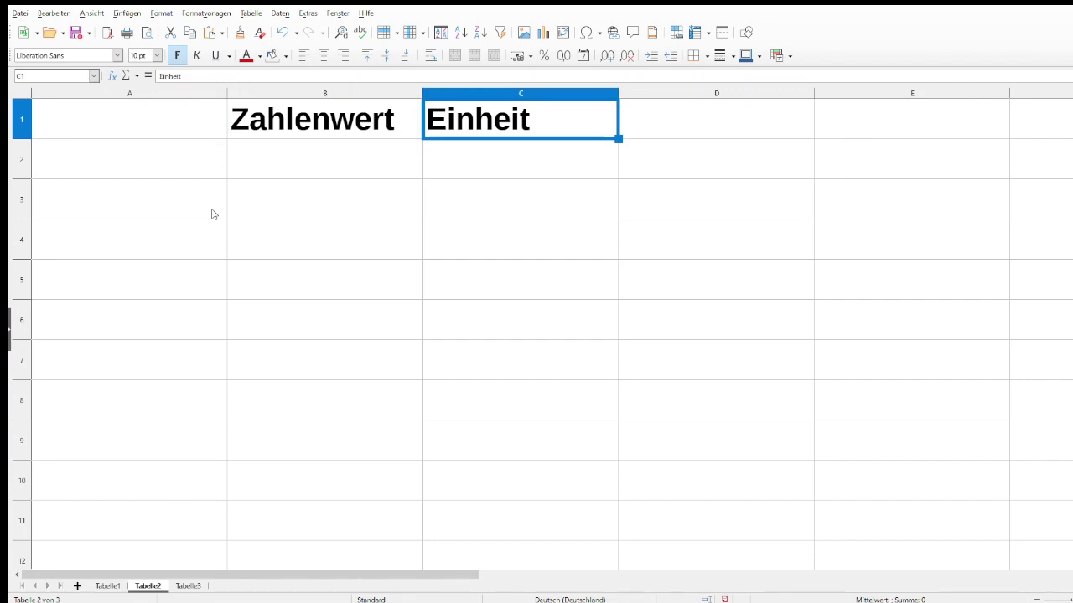
key("Down")
key("Left")
key("Left")
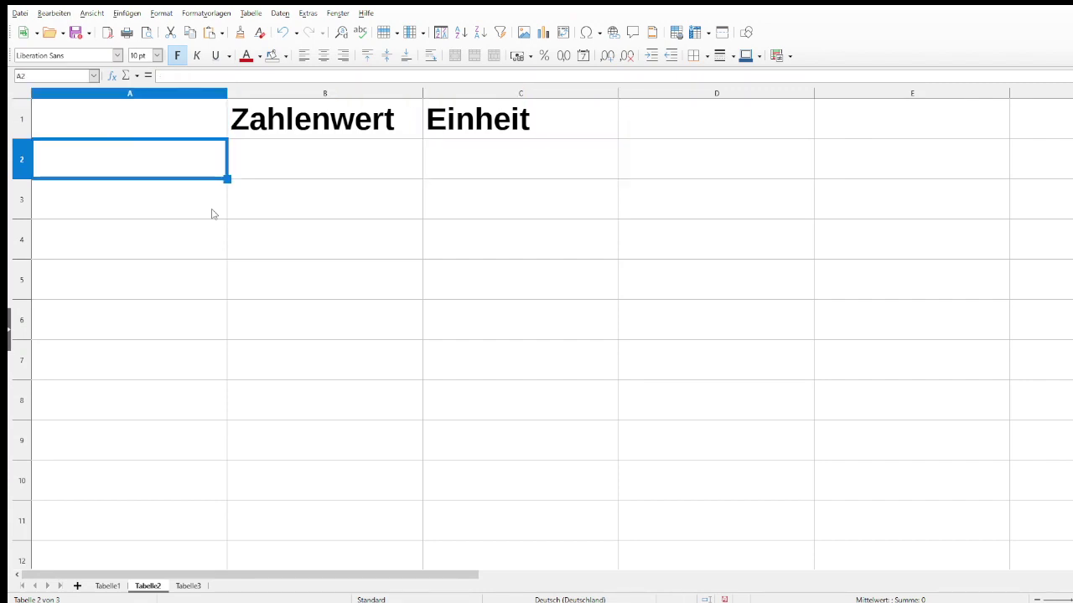
type("g")
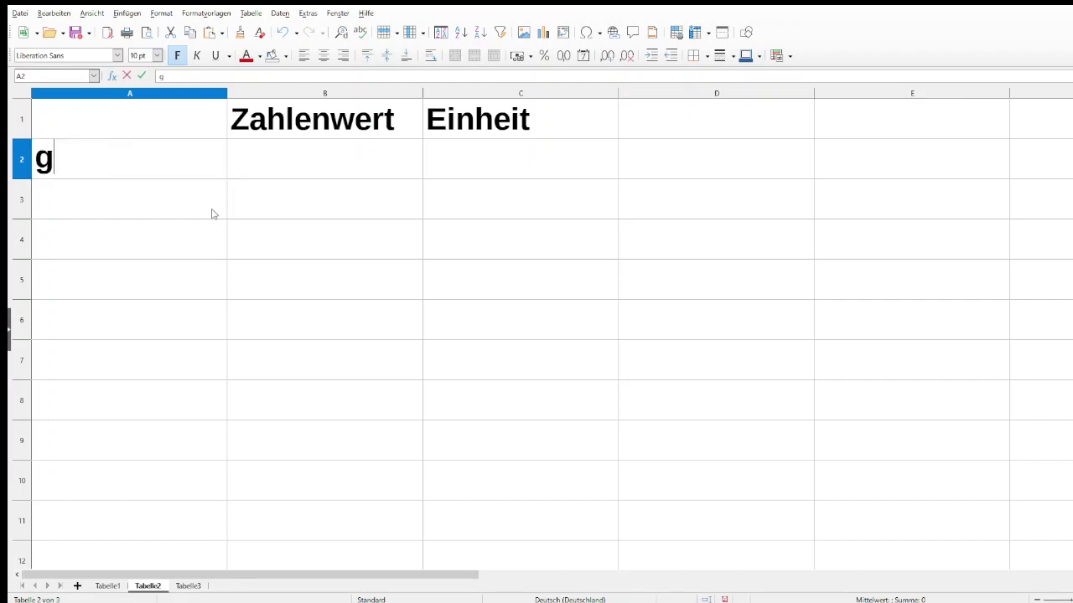
type("egeben")
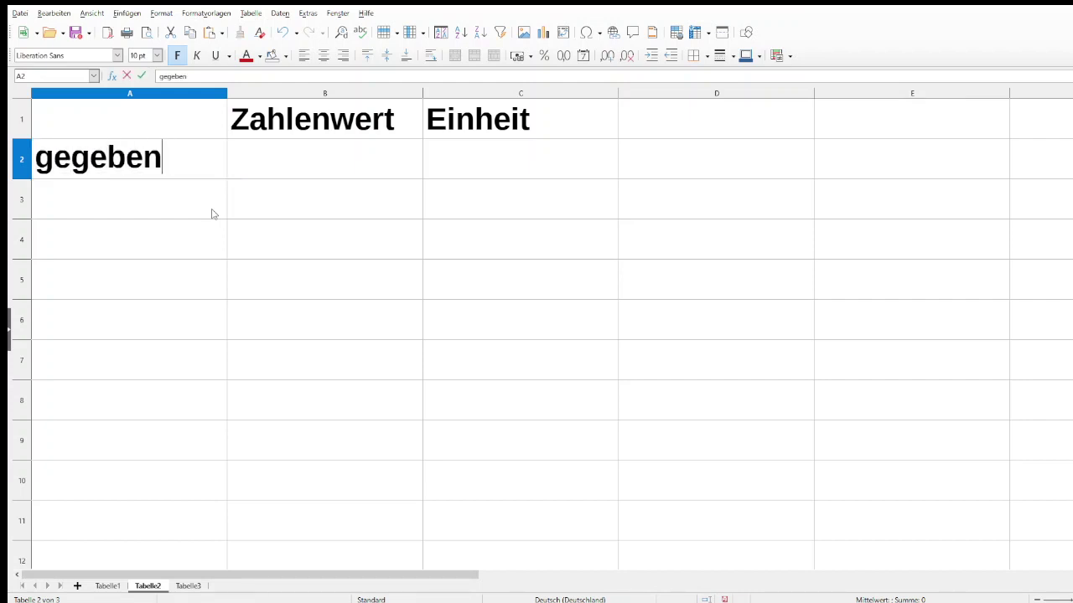
key("Return")
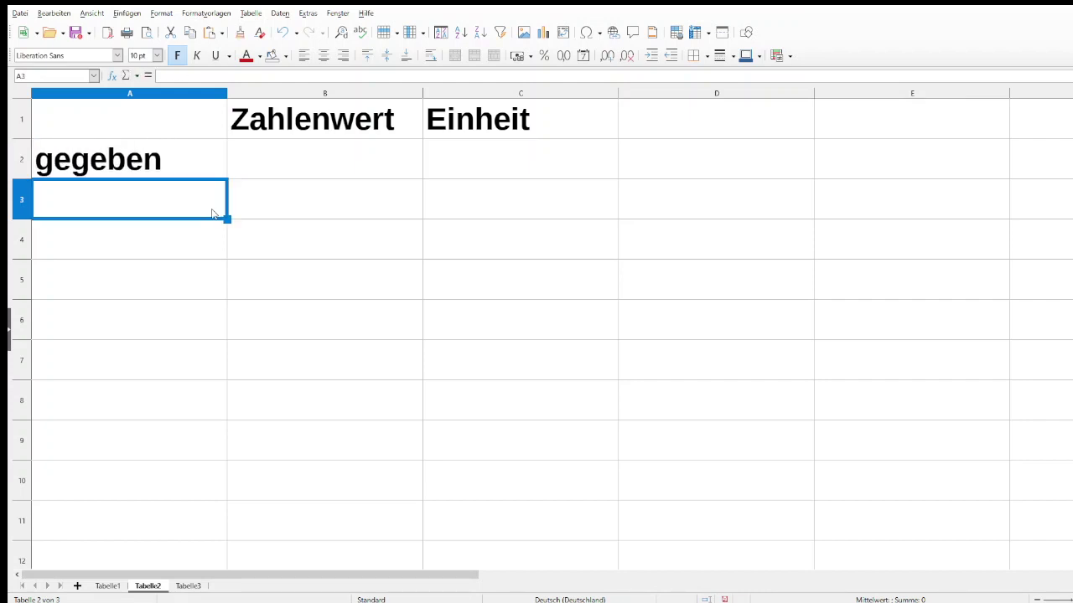
type("Wunsch")
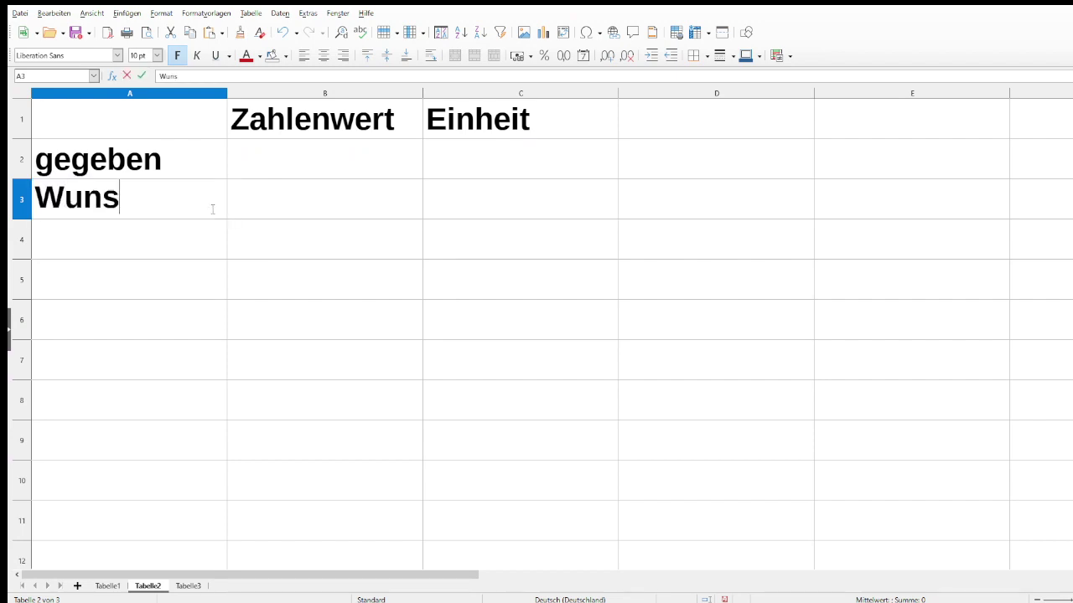
key("Return")
- Enter 98 as the given numeric value in B2
key("Up")
key("Up")
key("Right")
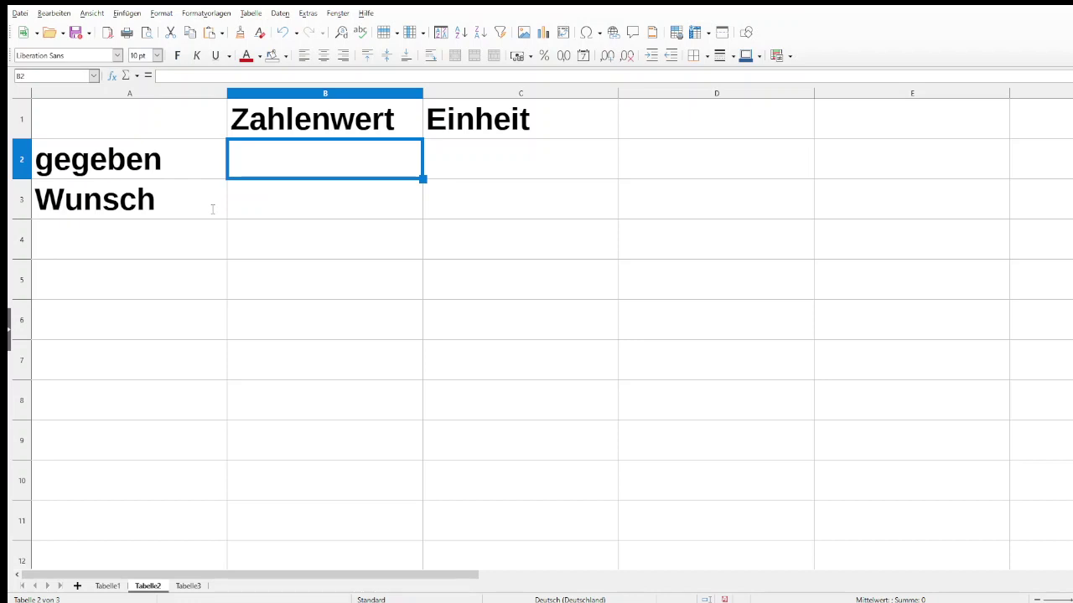
type("98")
key("Return")
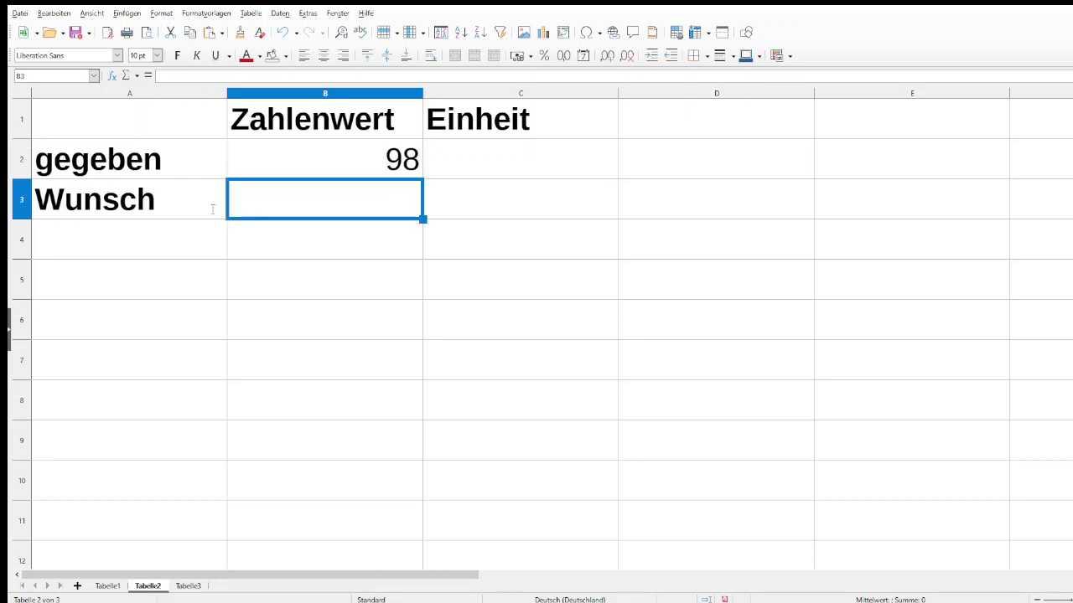
- Enter the given unit km in C2 and the desired unit mi in C3
key("Up")
key("Right")
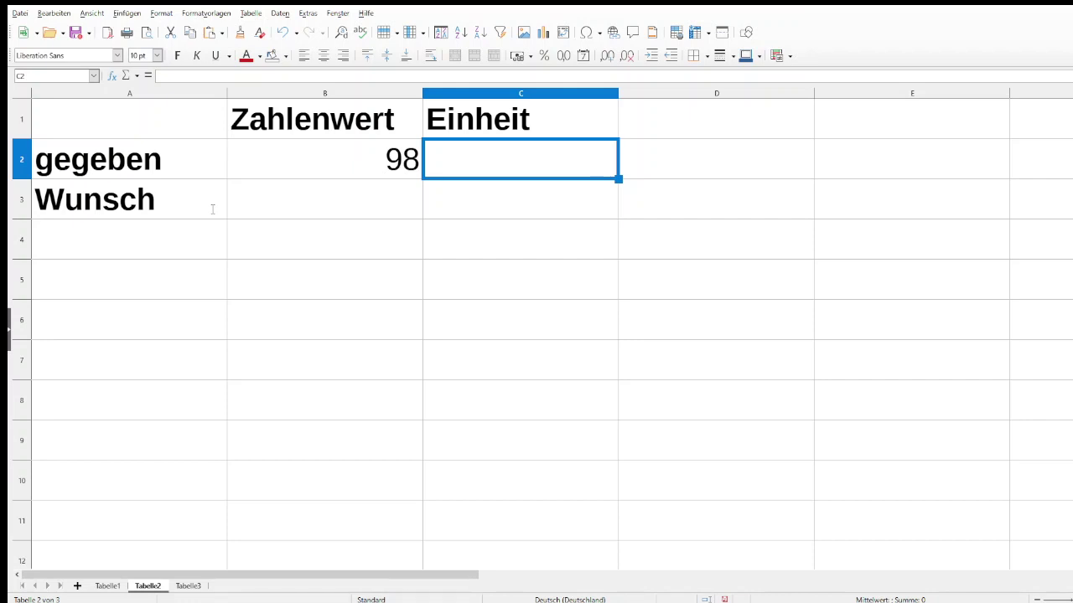
type("km")
key("Return")
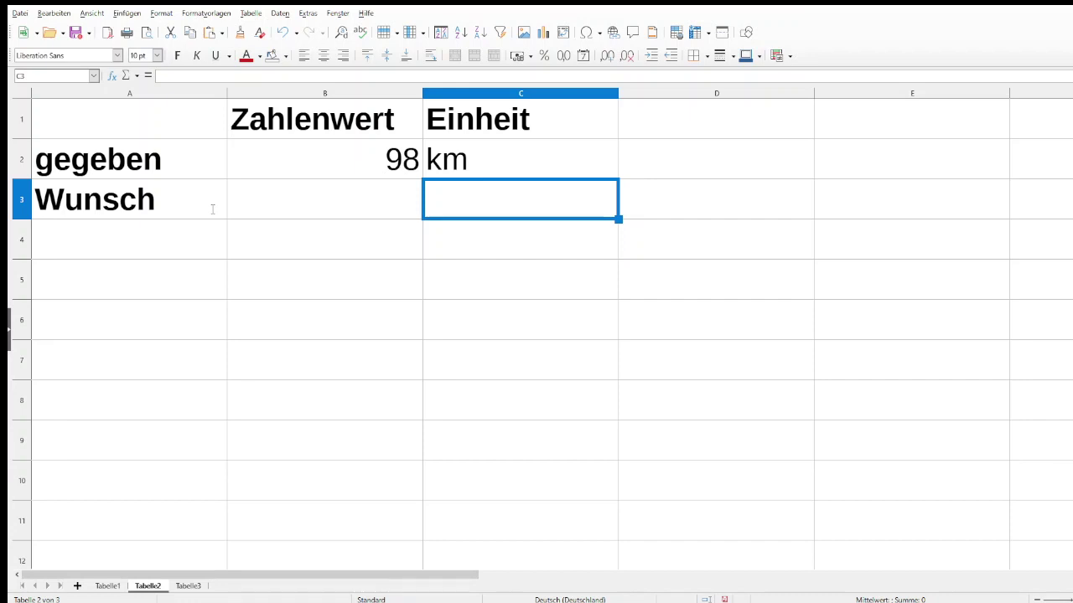
type("mi")
key("Return")
- Start a function for B3, search the function list for "umrec" and choose UMRECHNEN
key("Up")
key("Left")
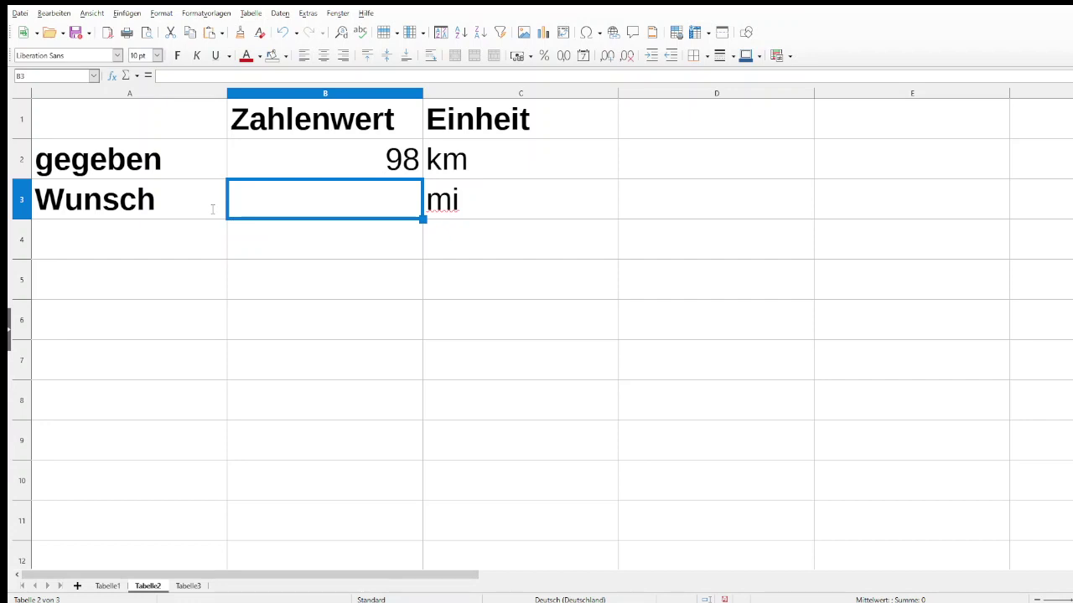
key("Down")
key("Up")
left_click(110, 75)
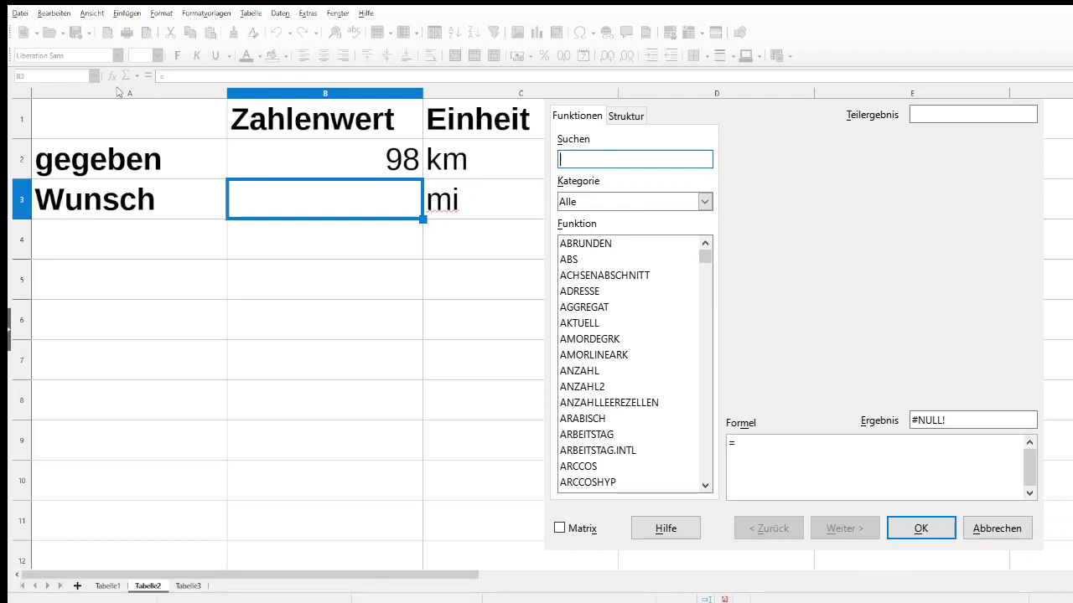
type("umrech")
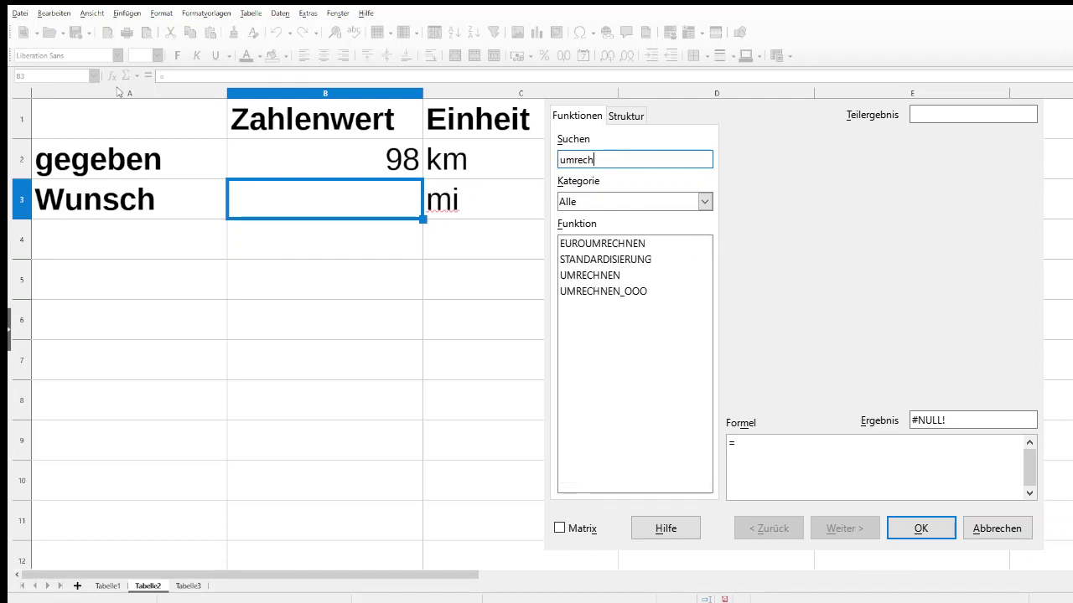
key("BackSpace")
double_click(608, 276)
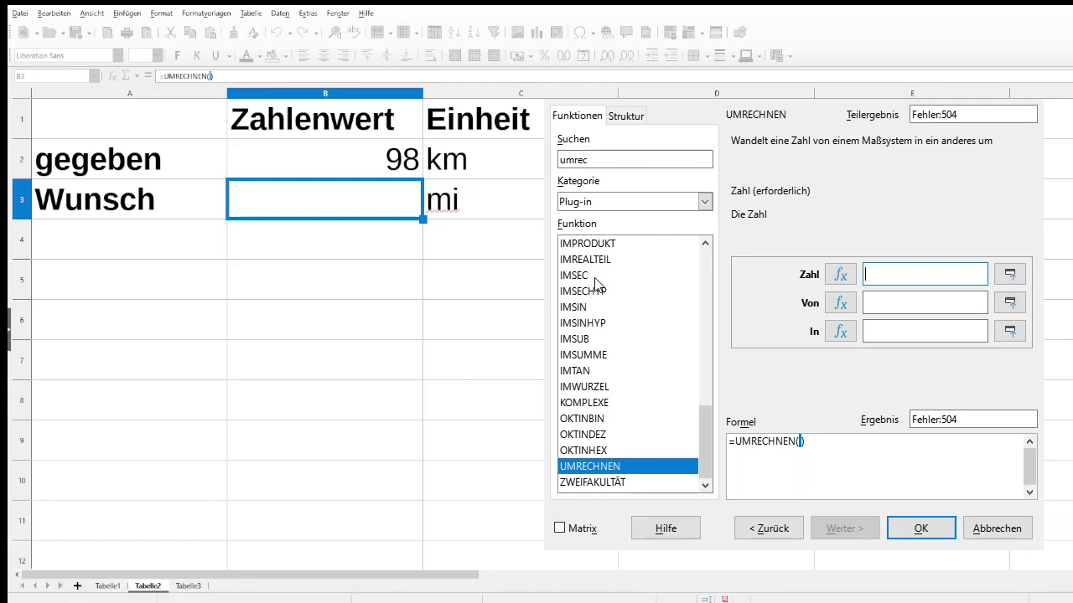
- Fill the UMRECHNEN arguments with B2 as Zahl, C2 as Von and C3 as In, and insert the formula
type("B2")
left_click(913, 307)
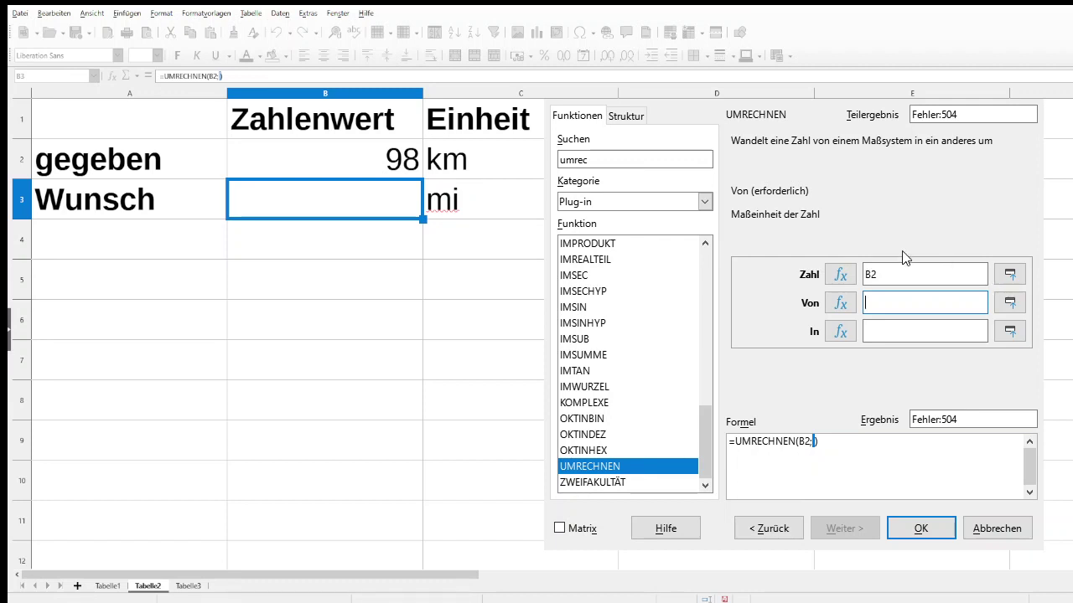
left_click(528, 157)
left_click(898, 332)
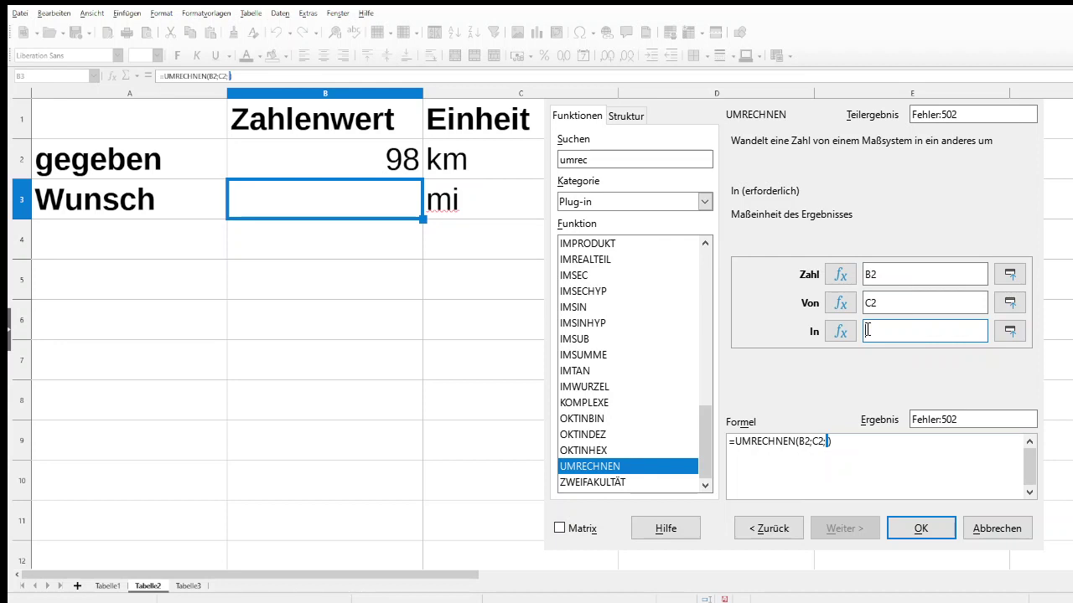
left_click(522, 193)
left_click(945, 537)
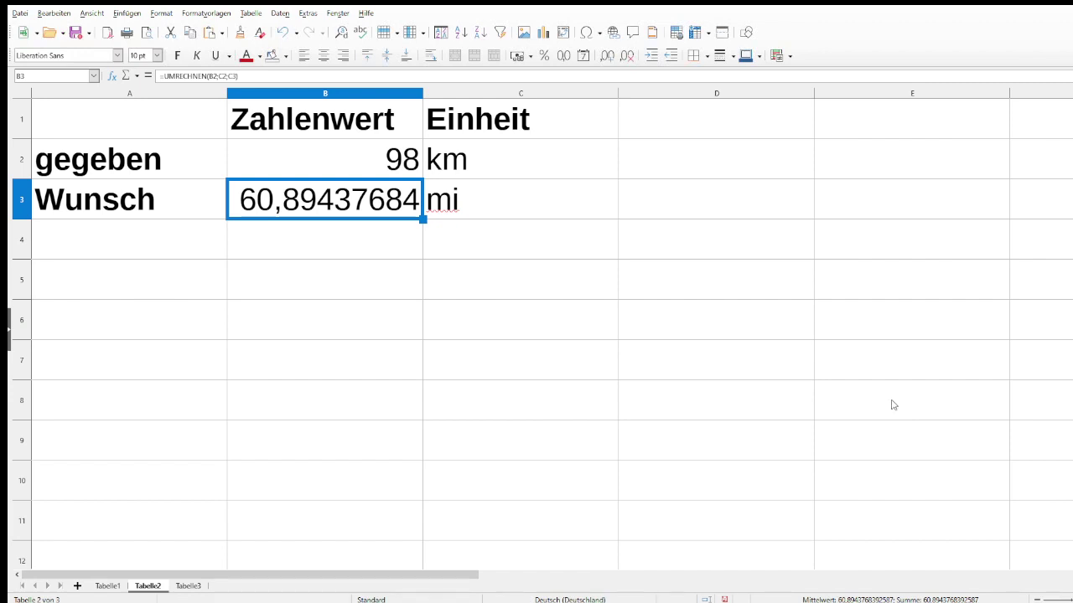
- Change the desired unit in C3 to mm
key("Down")
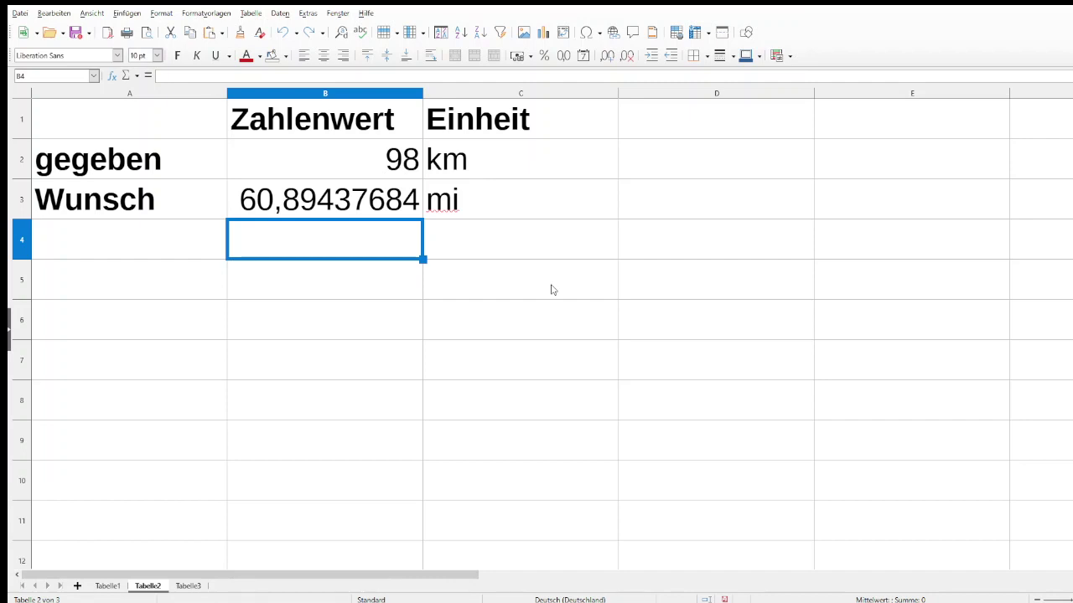
key("Up")
key("Right")
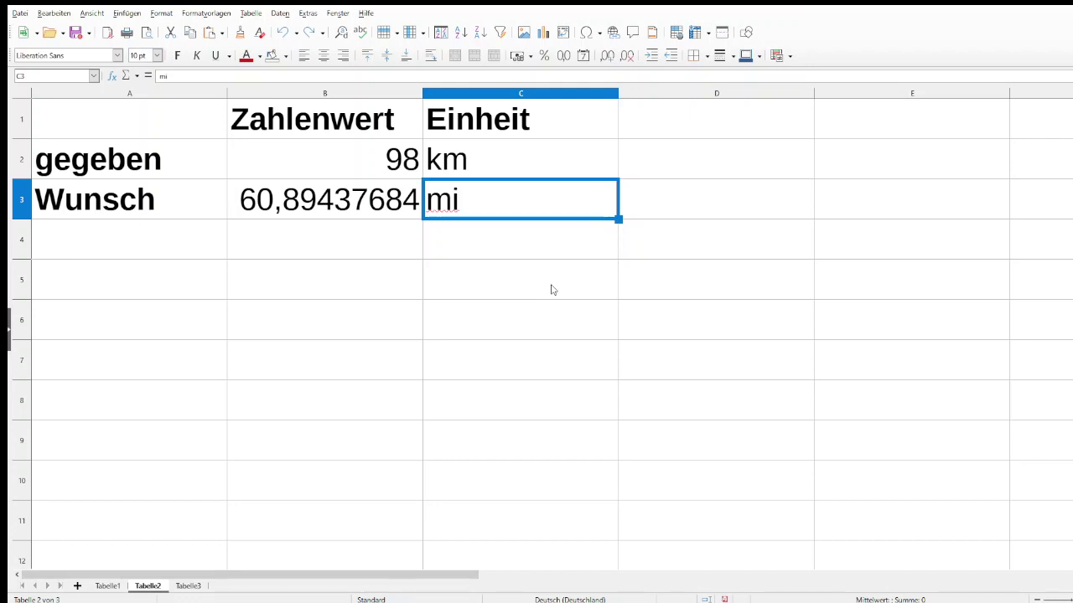
type("mm")
key("Return")
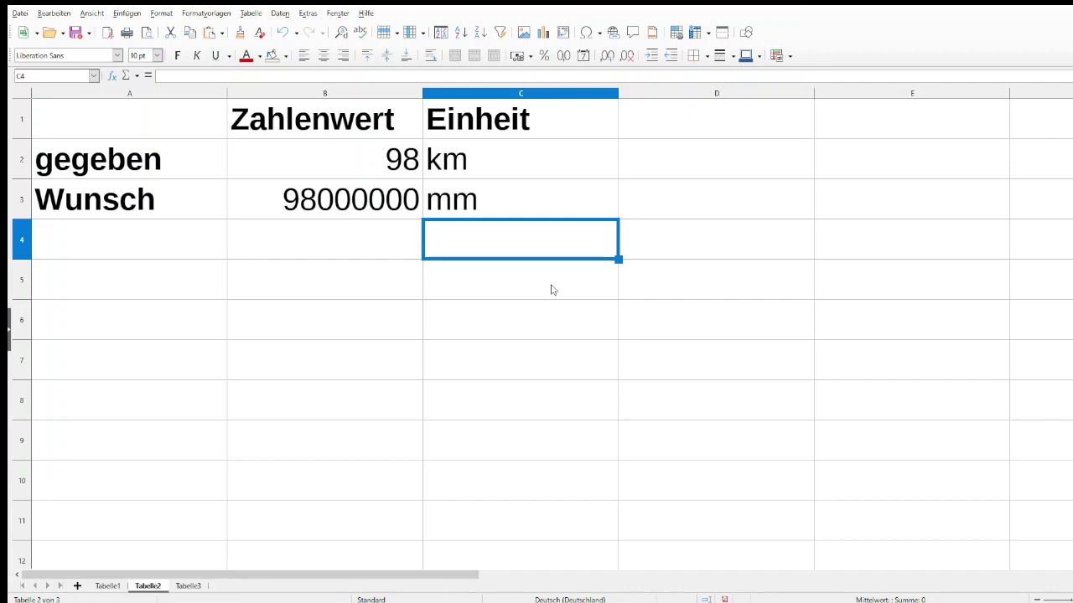
- Change the desired unit in C3 to um
key("Up")
type("um")
key("Return")
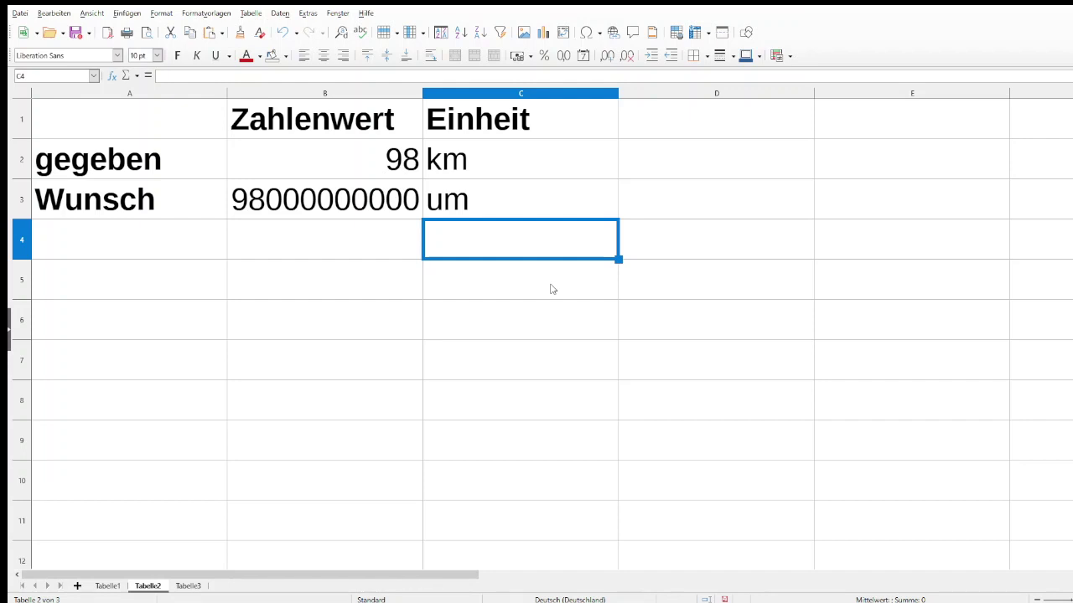
- Change the given numeric value in B2 to 12
key("Up")
key("Up")
key("Up")
key("Left")
key("Down")
type("12")
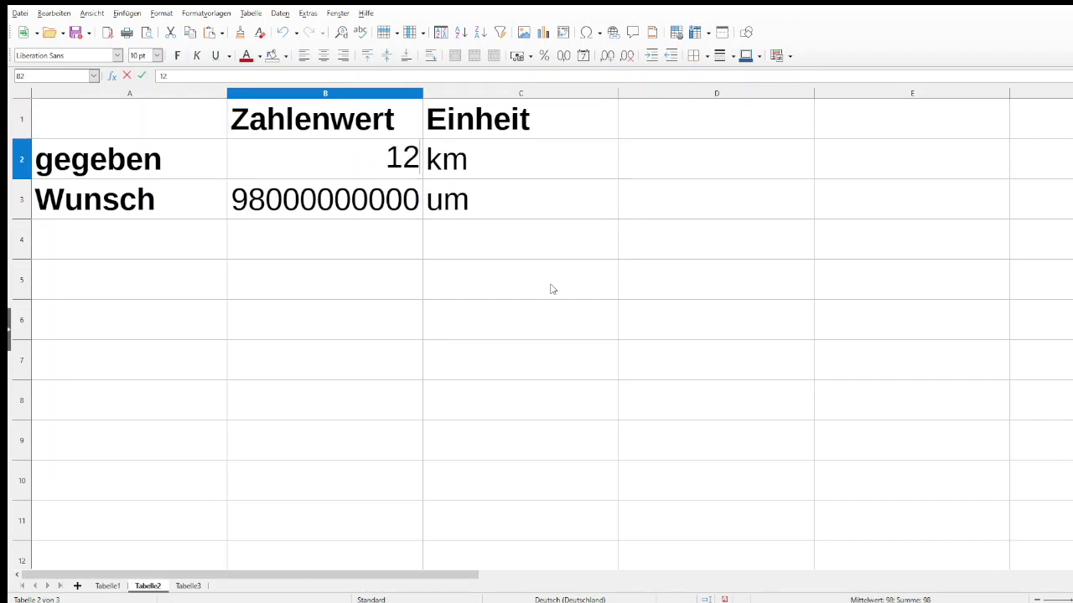
key("Return")
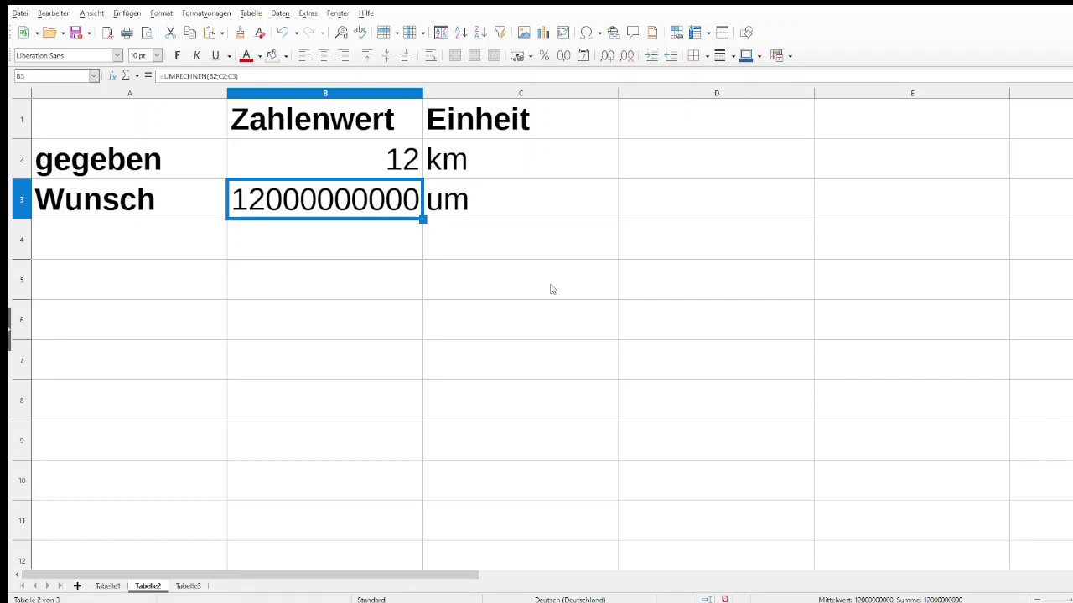
- Switch the conversion to time by setting the given unit in C2 to hr and the desired unit in C3 to s
key("Right")
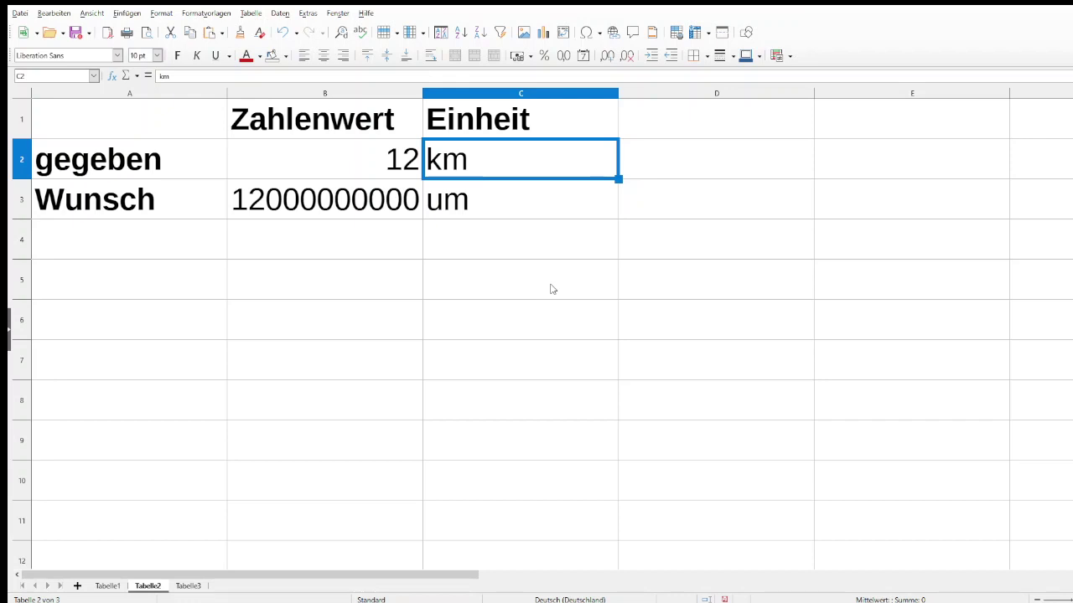
type("hr")
key("Return")
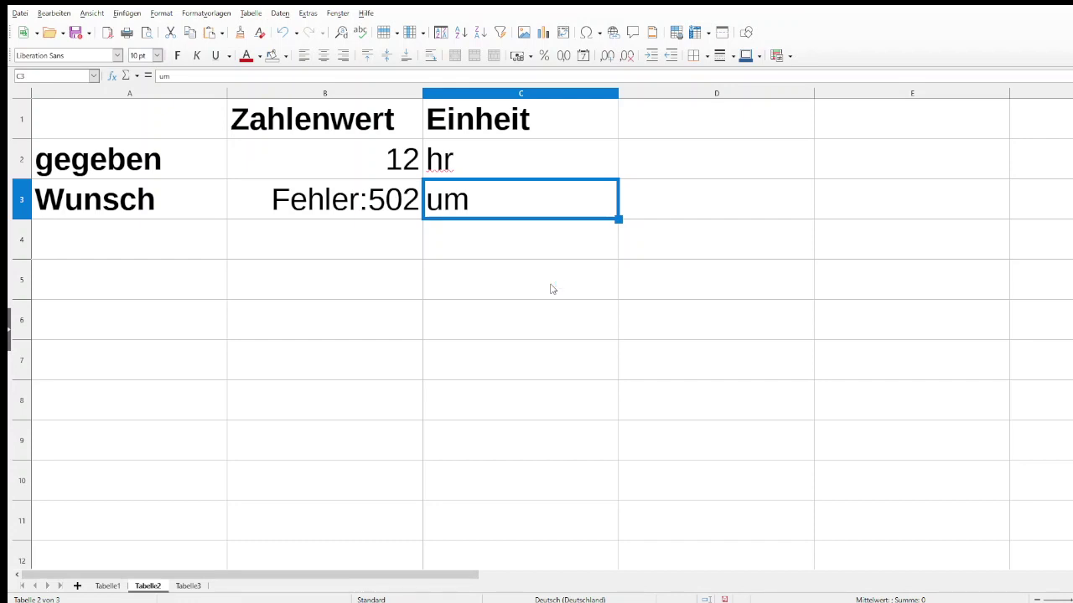
type("s")
key("Return")
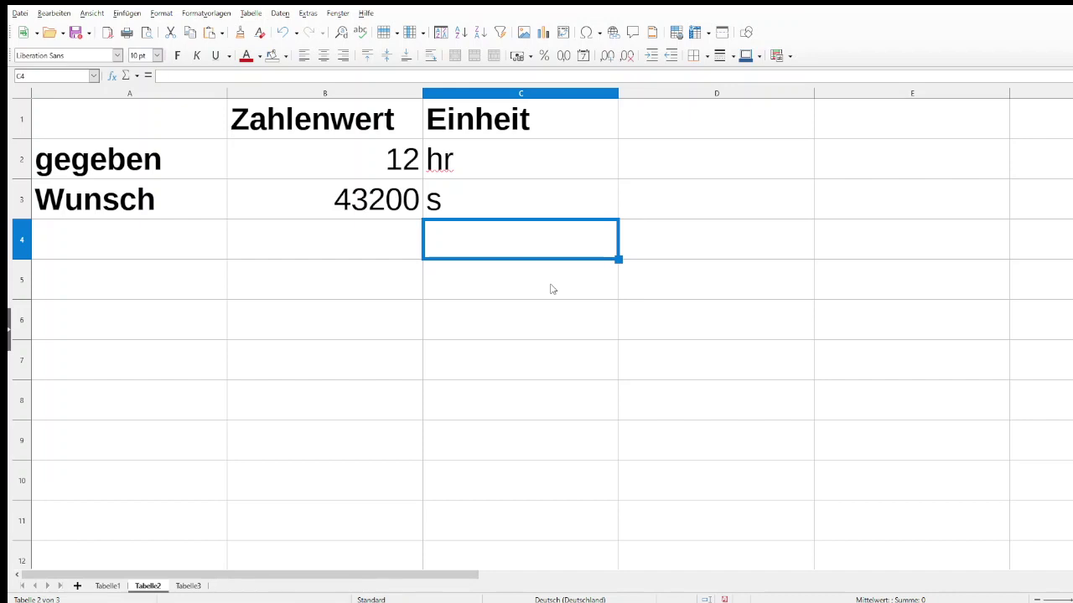
- Change the given numeric value in B2 to 100
left_click(363, 277)
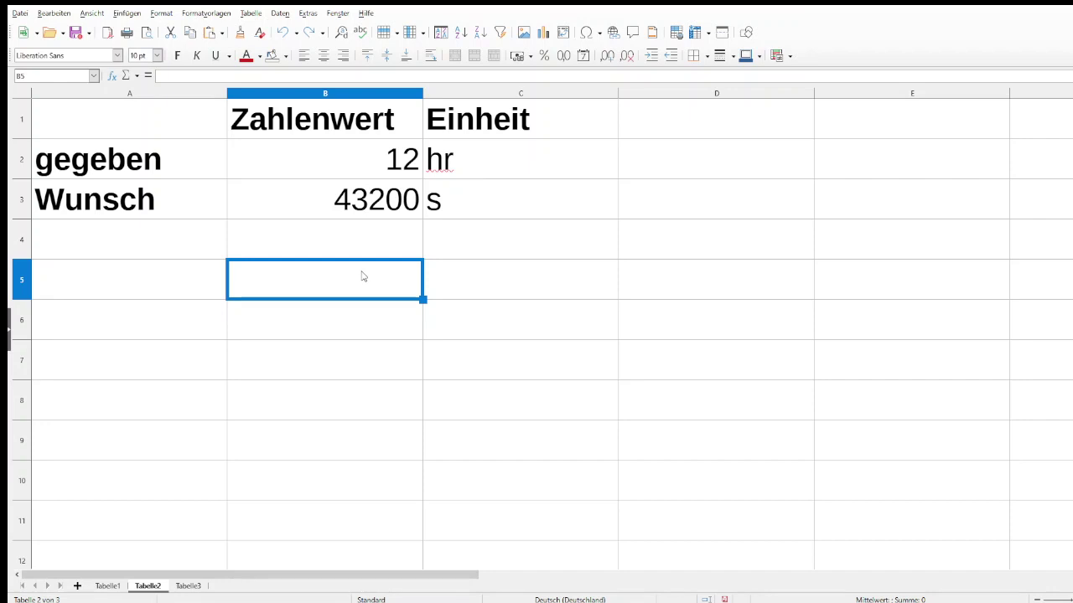
key("Up")
key("Up")
key("Up")
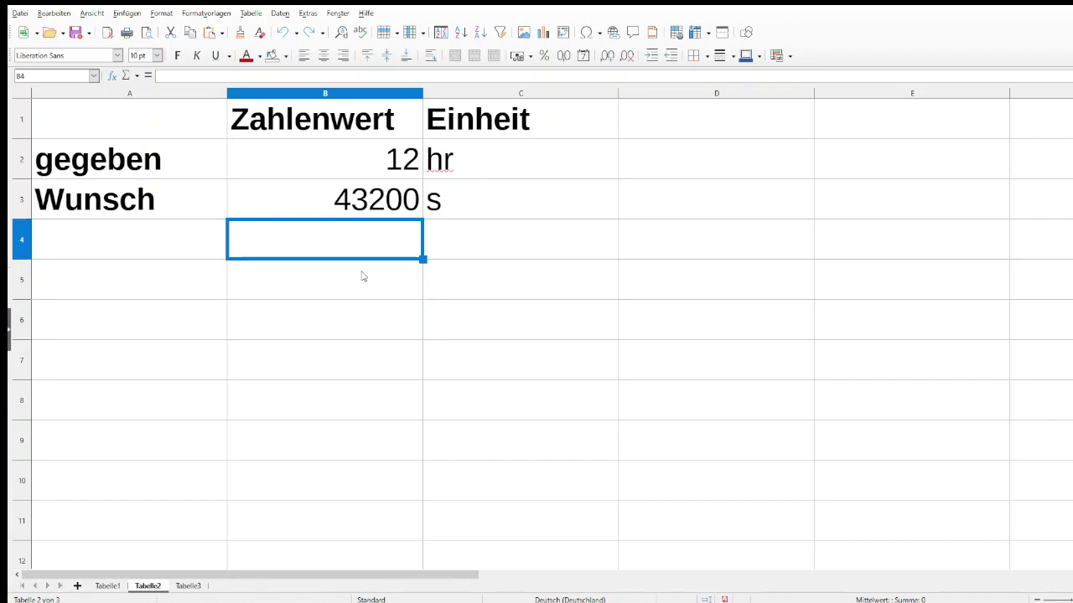
key("F2")
key("BackSpace")
type("00")
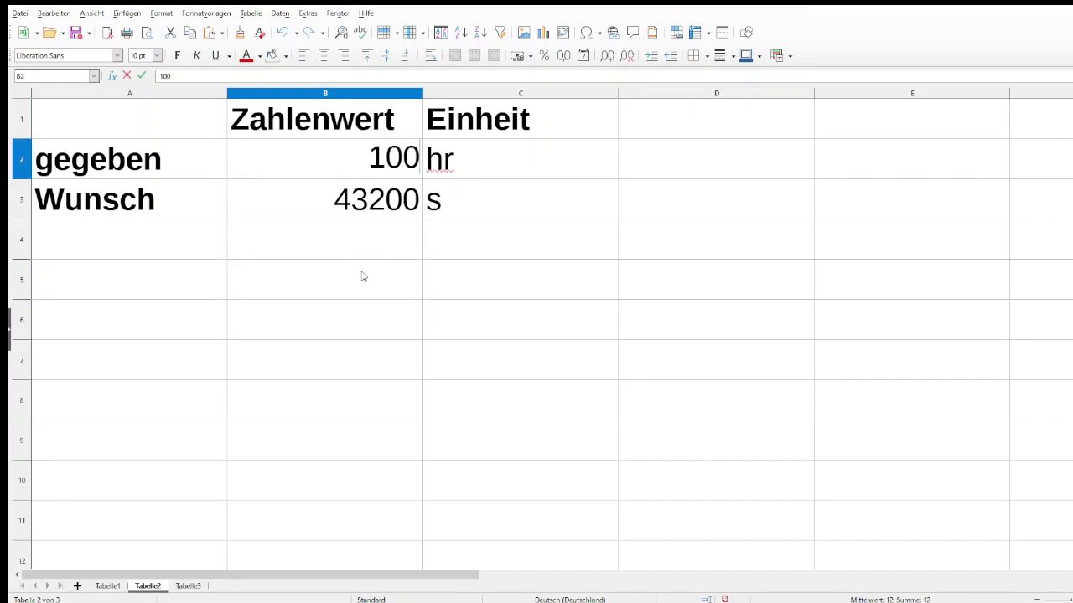
key("Return")
- Change the given unit in C2 to yr
key("Up")
key("Right")
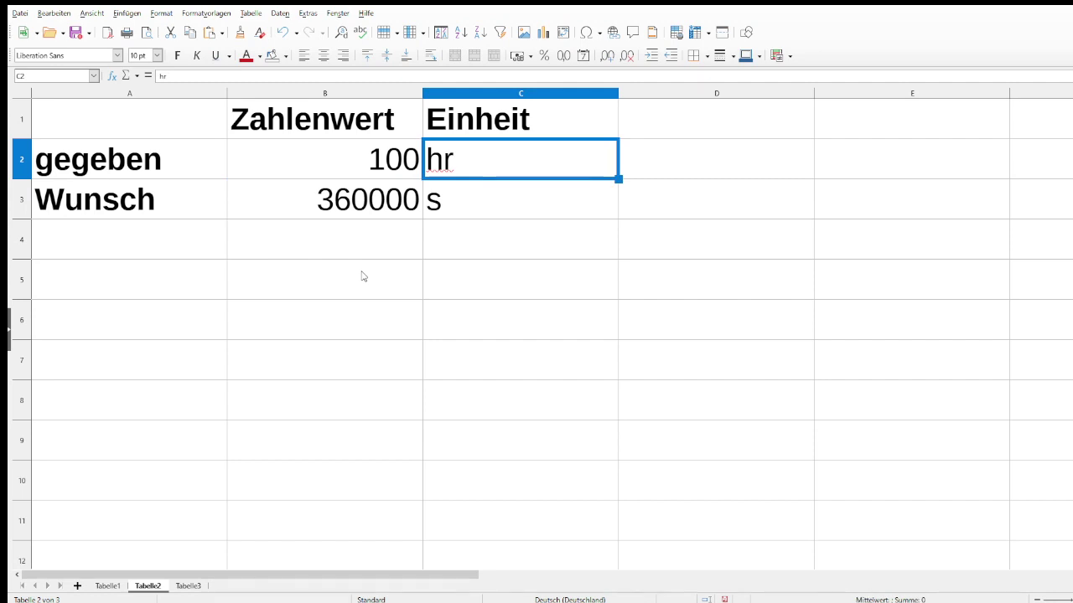
type("yr")
key("Return")
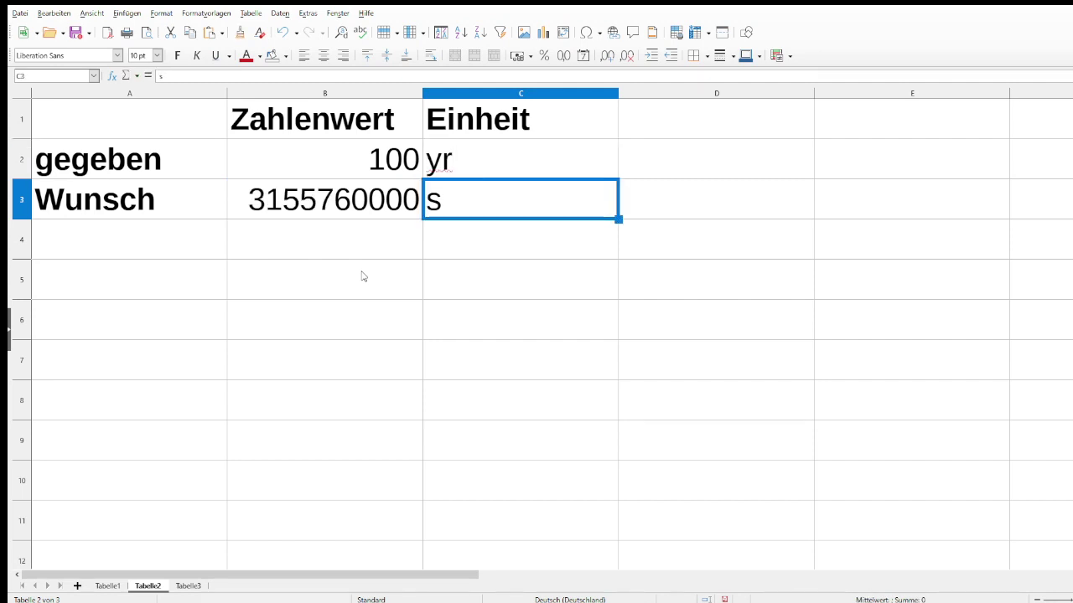
key("Up")
key("Up")
key("Down")
key("Down")
key("Left")
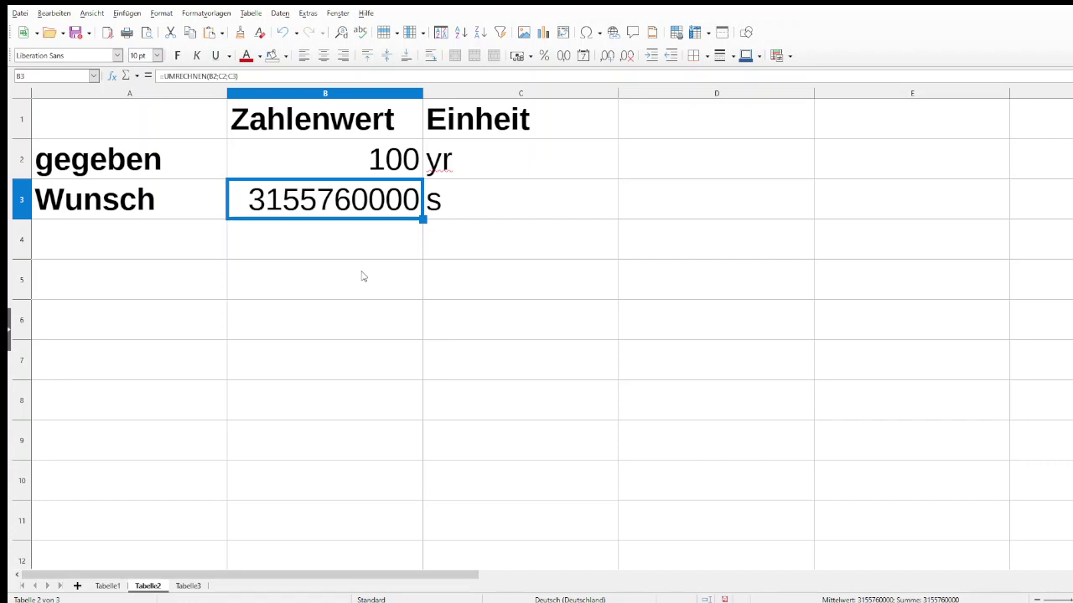
- Switch to the sheet Tabelle1 and examine the given and desired values and units of its Celsius to Fahrenheit conversion
key("ctrl+Page_Up")
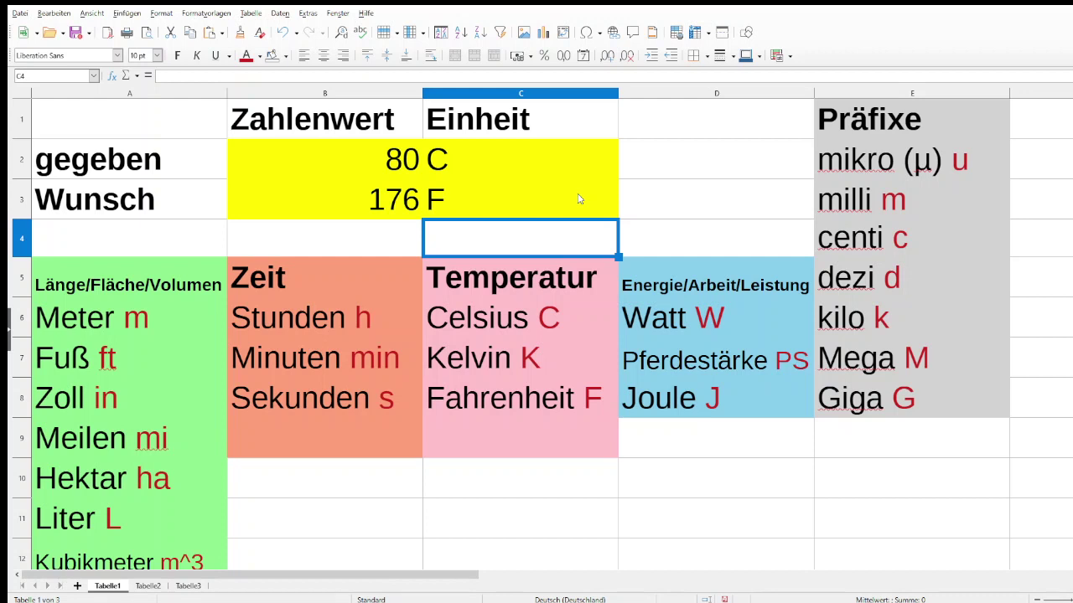
key("Up")
key("Up")
key("Down")
key("Left")
key("Right")
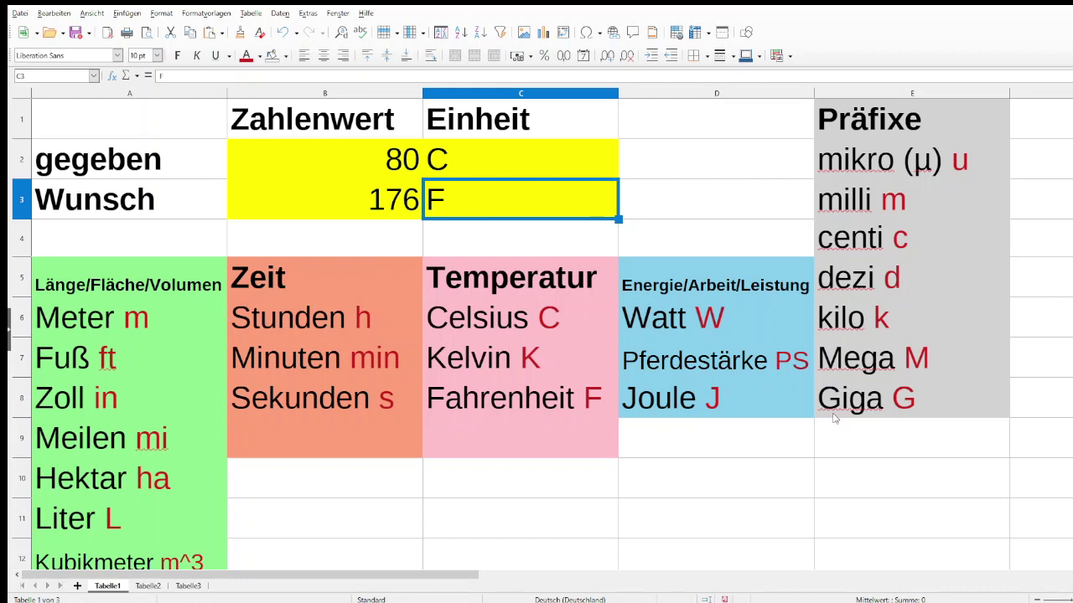
- Open the Function Wizard for empty cell B11 and call up its online help page
left_click(271, 489)
scroll(270, 490, "down", 1)
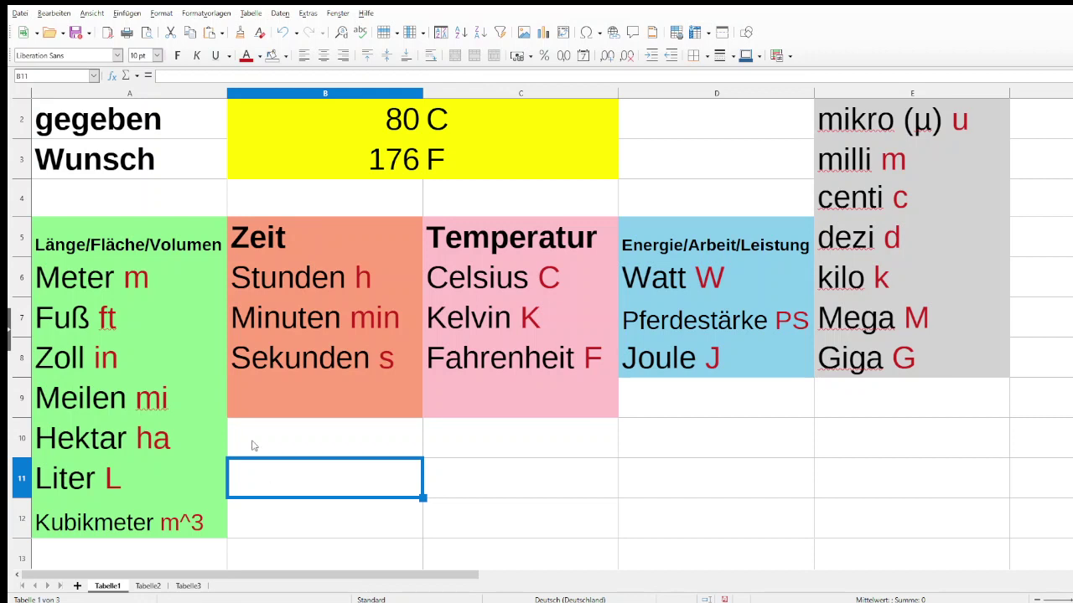
left_click(110, 75)
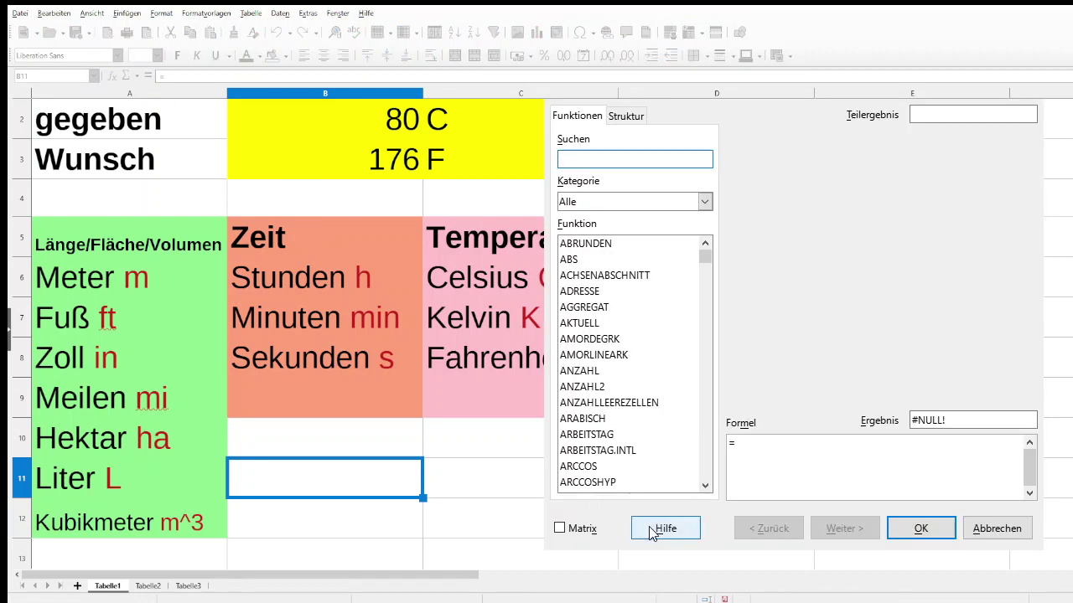
left_click(654, 532)
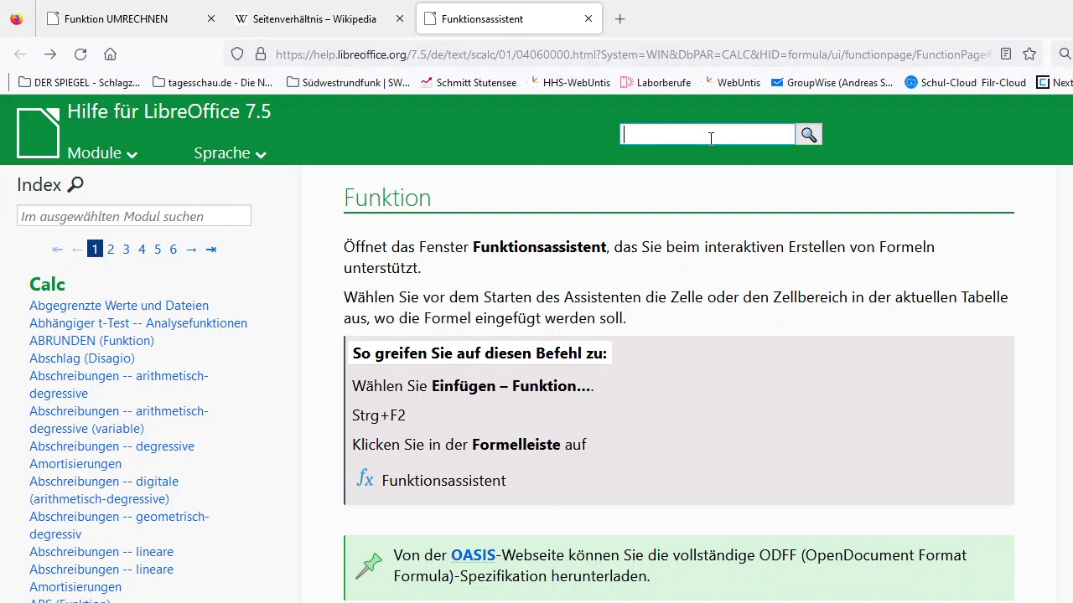
- Search the LibreOffice help for "umrechnen" and open the article "Funktion UMRECHNEN"
left_click(709, 138)
type("umrechnen")
key("Return")
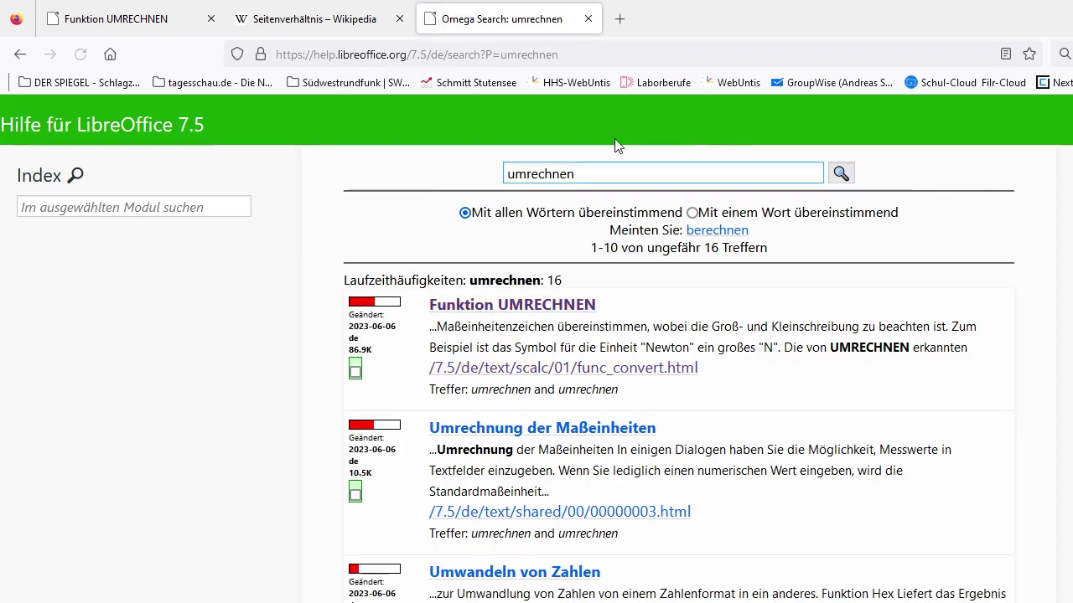
left_click(509, 307)
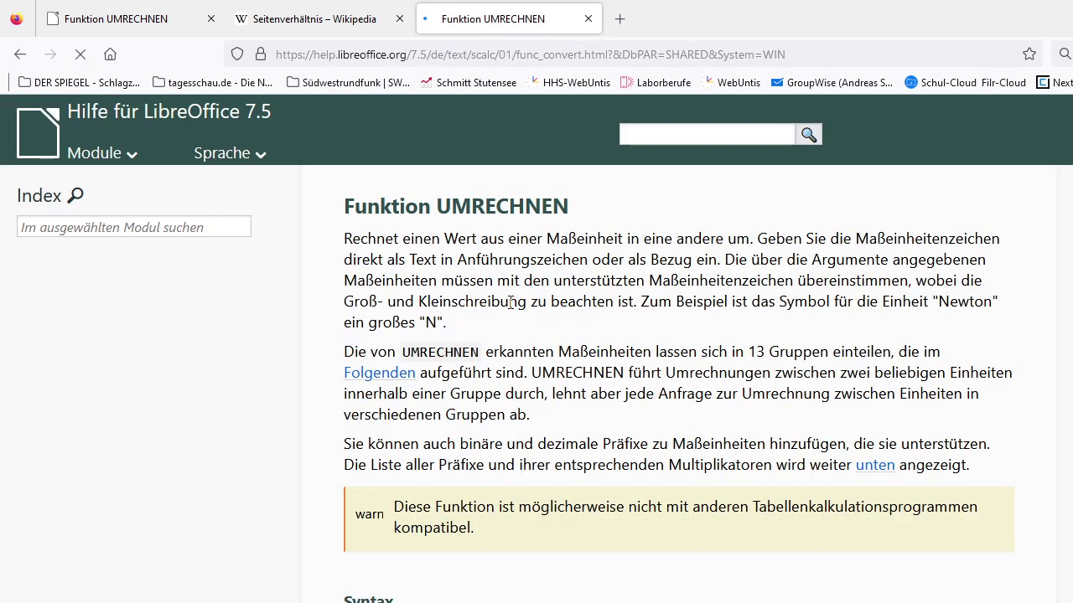
- Read the UMRECHNEN syntax and examples, and look through the supported unit symbols for area, energy, force and information
scroll(512, 221, "down", 4)
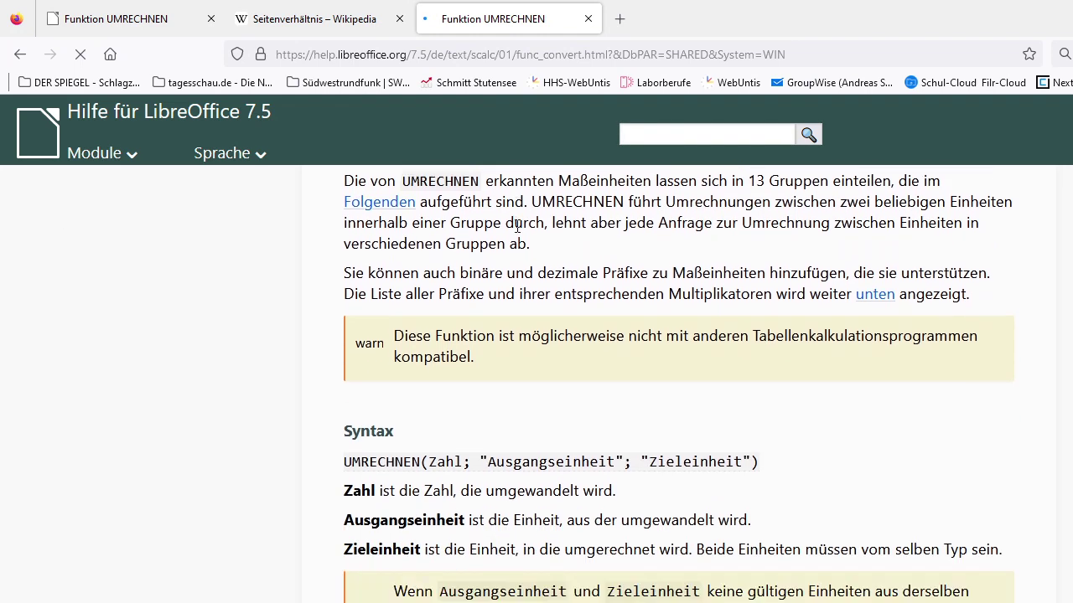
scroll(512, 221, "down", 8)
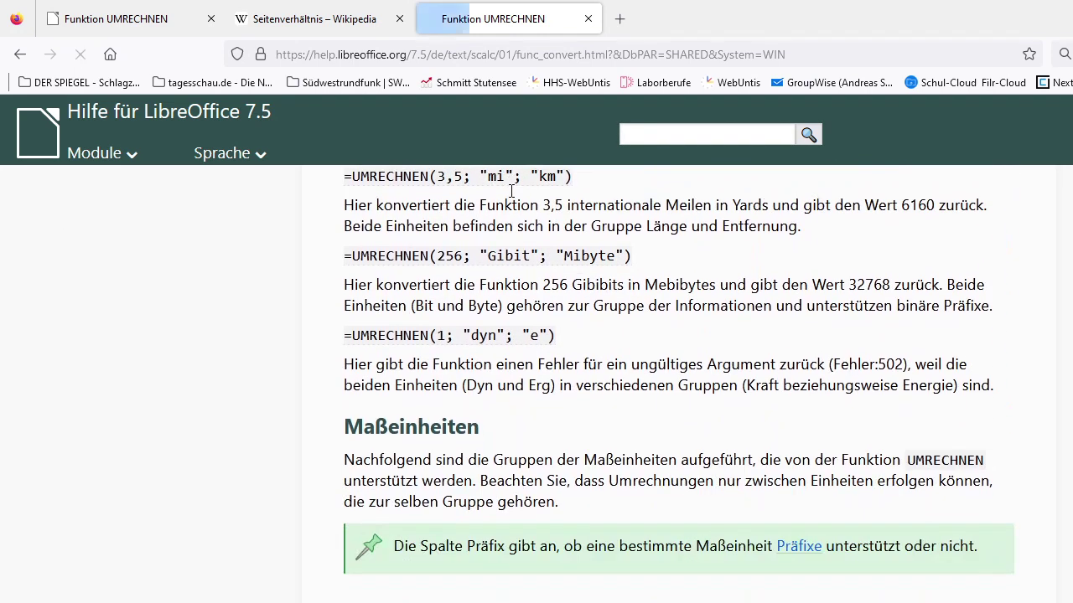
scroll(432, 197, "down", 1)
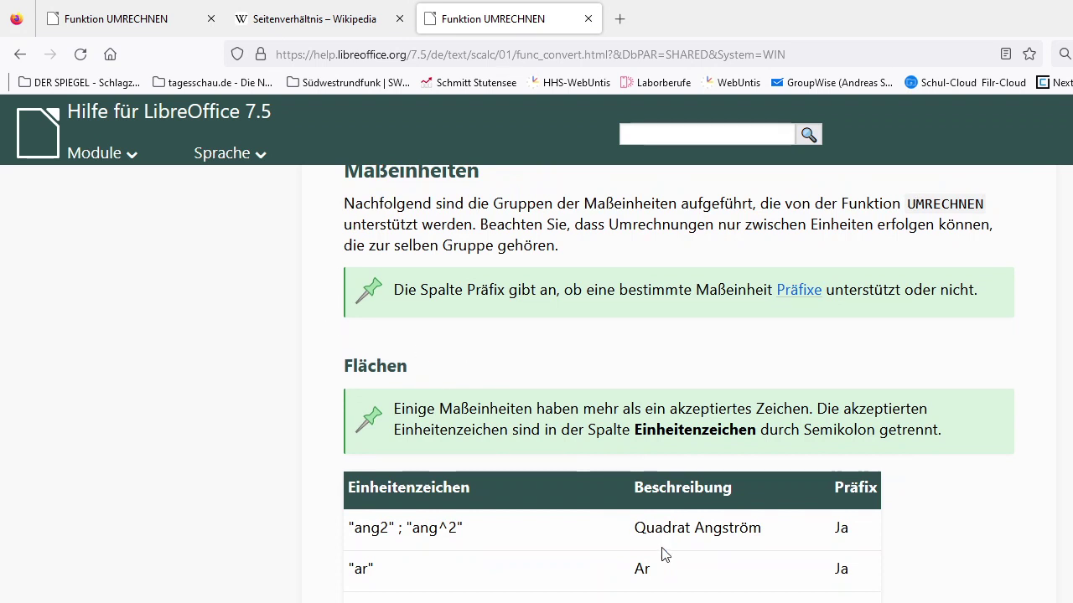
scroll(653, 481, "down", 2)
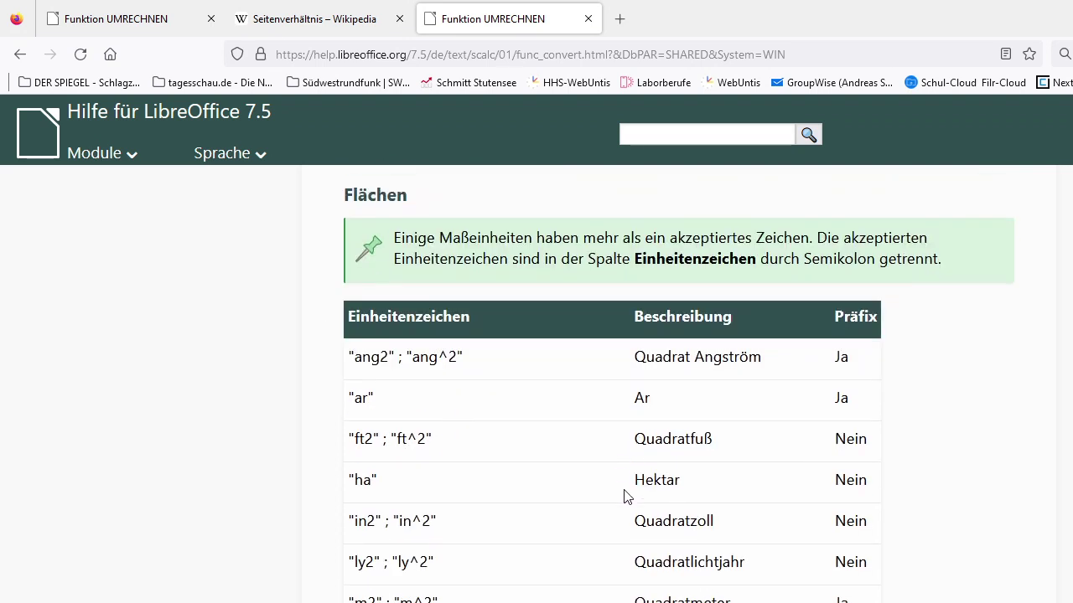
scroll(643, 584, "down", 6)
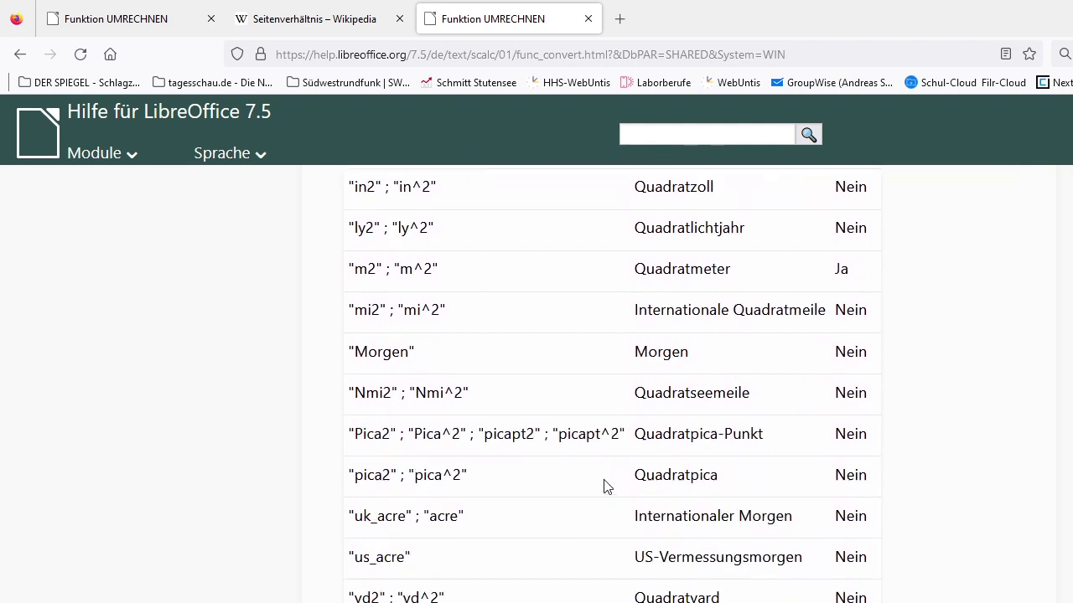
scroll(495, 516, "down", 2)
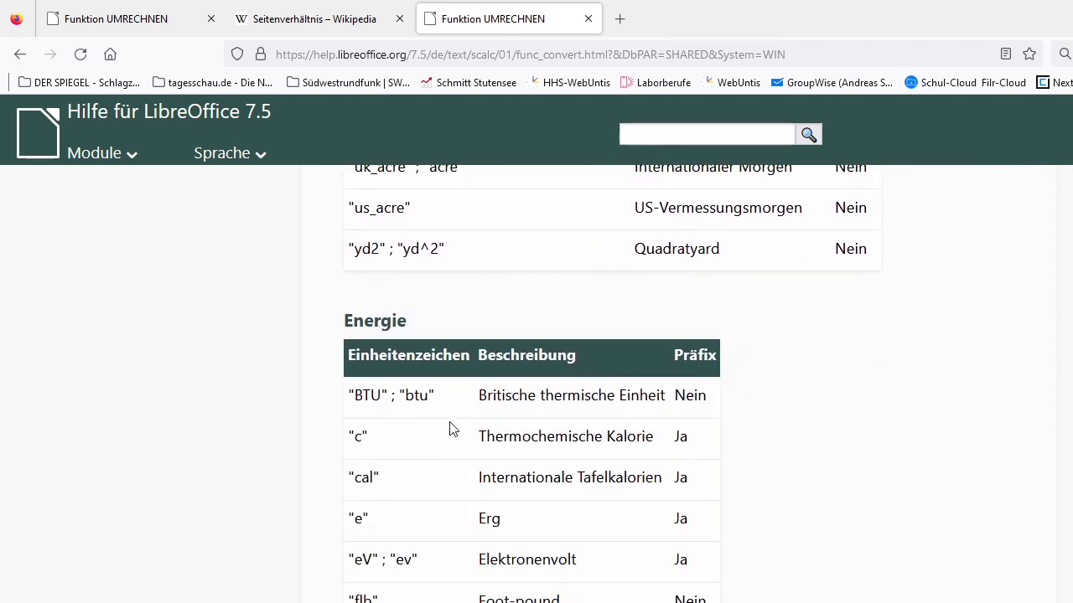
scroll(403, 549, "down", 3)
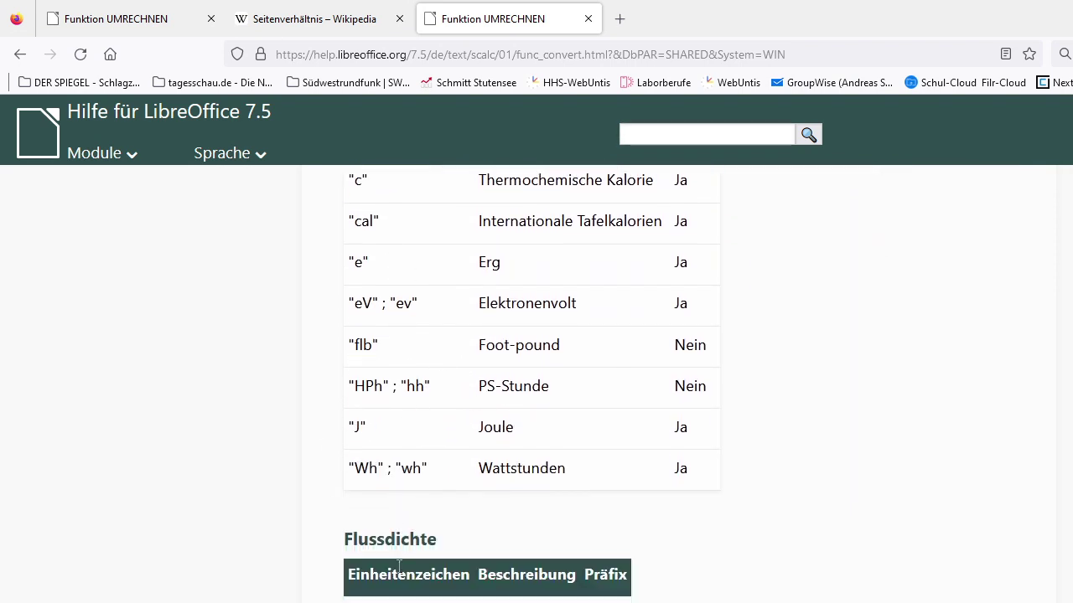
scroll(441, 509, "down", 7)
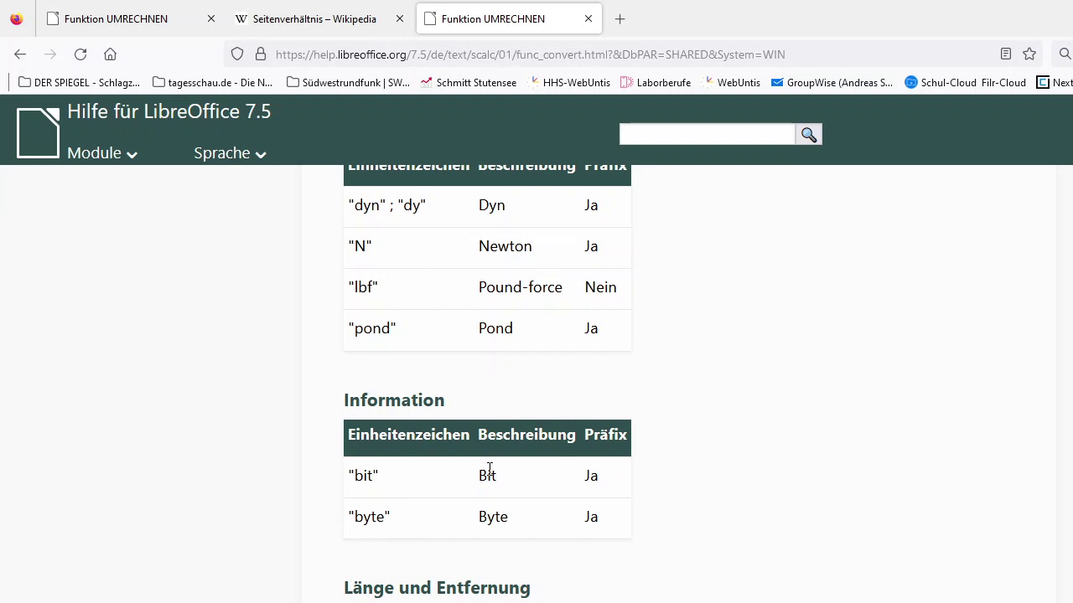
- Examine the supported unit symbols for length, mass, power, pressure, speed, temperature and time
scroll(452, 472, "down", 4)
scroll(425, 422, "down", 7)
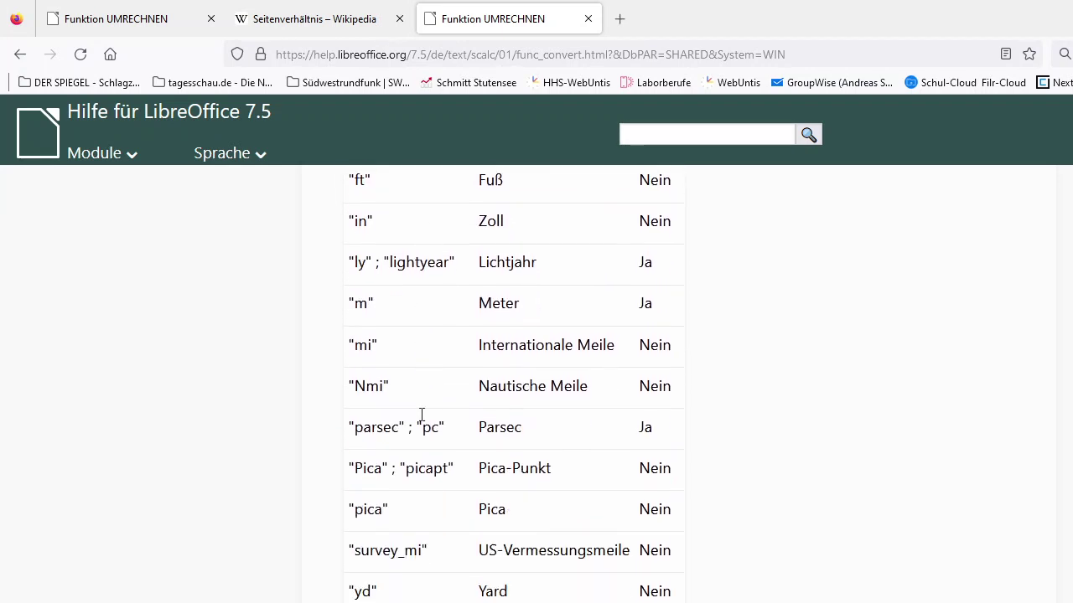
scroll(424, 402, "down", 1)
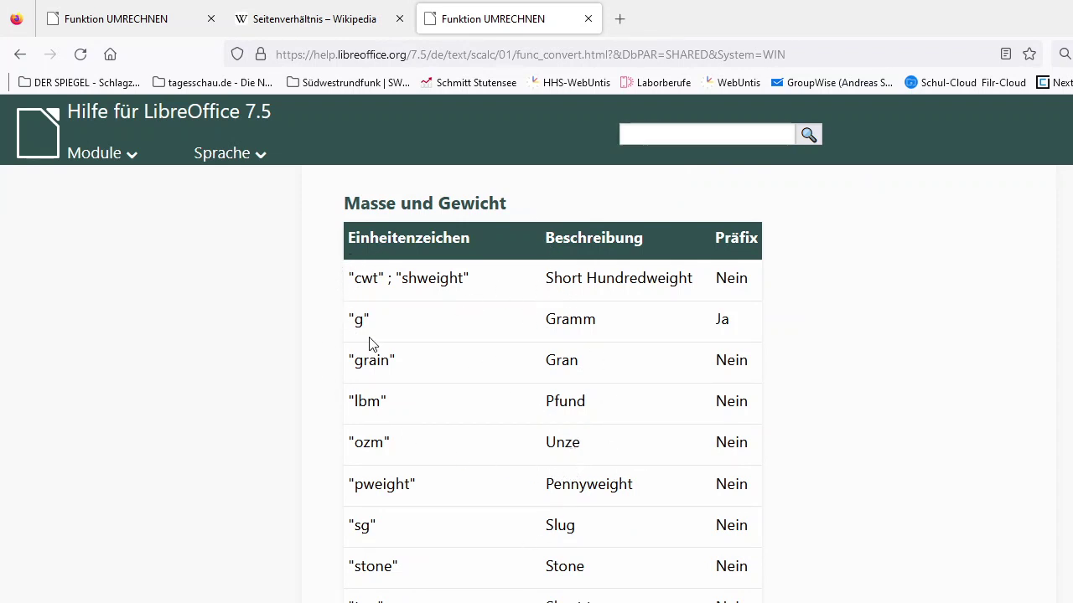
scroll(374, 563, "down", 1)
scroll(374, 563, "down", 3)
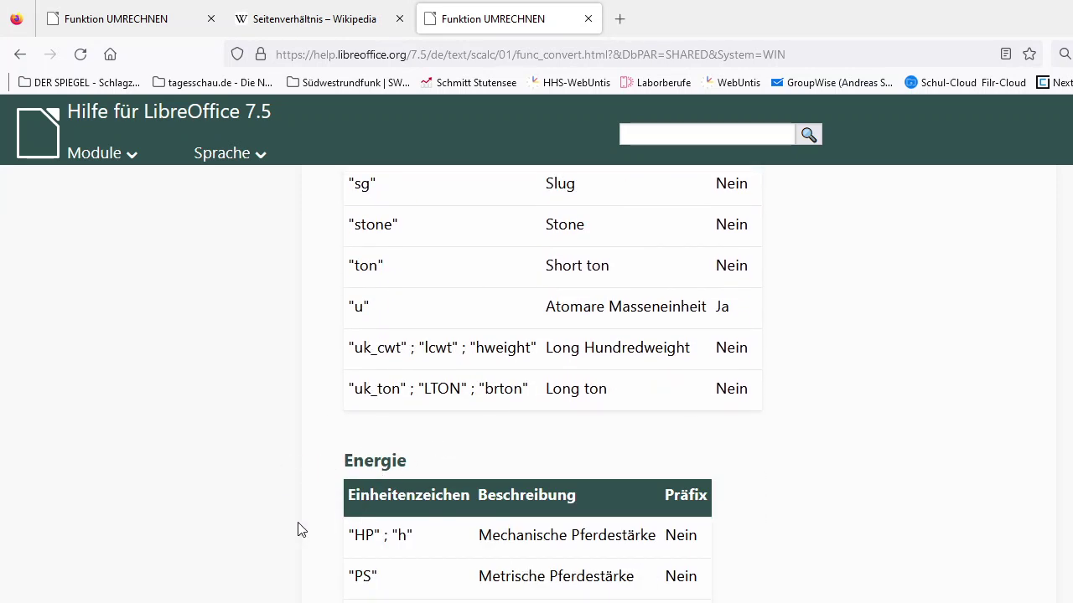
scroll(298, 541, "down", 2)
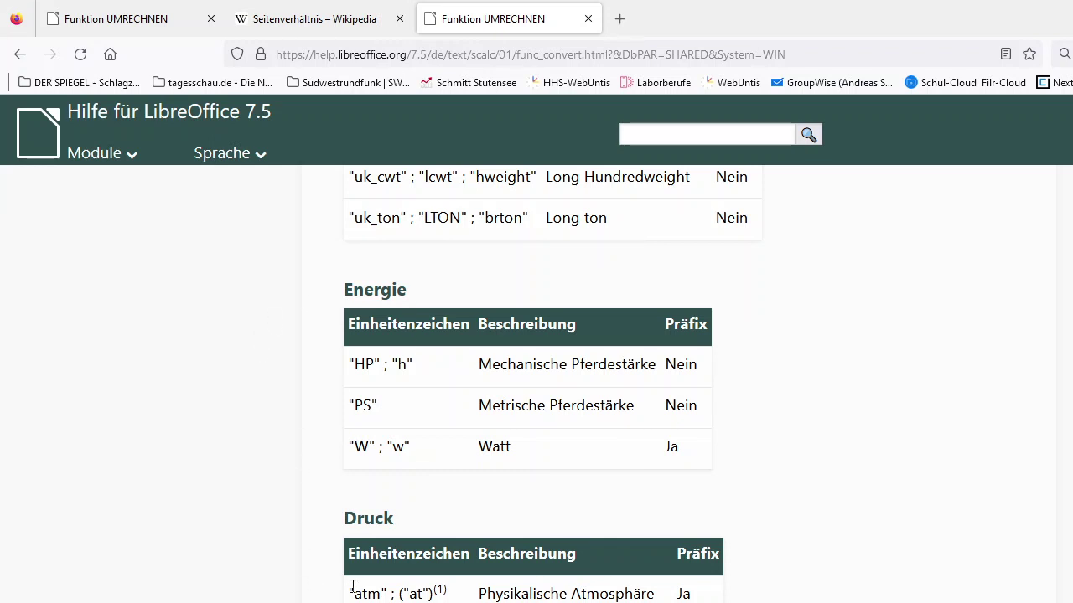
scroll(327, 526, "down", 5)
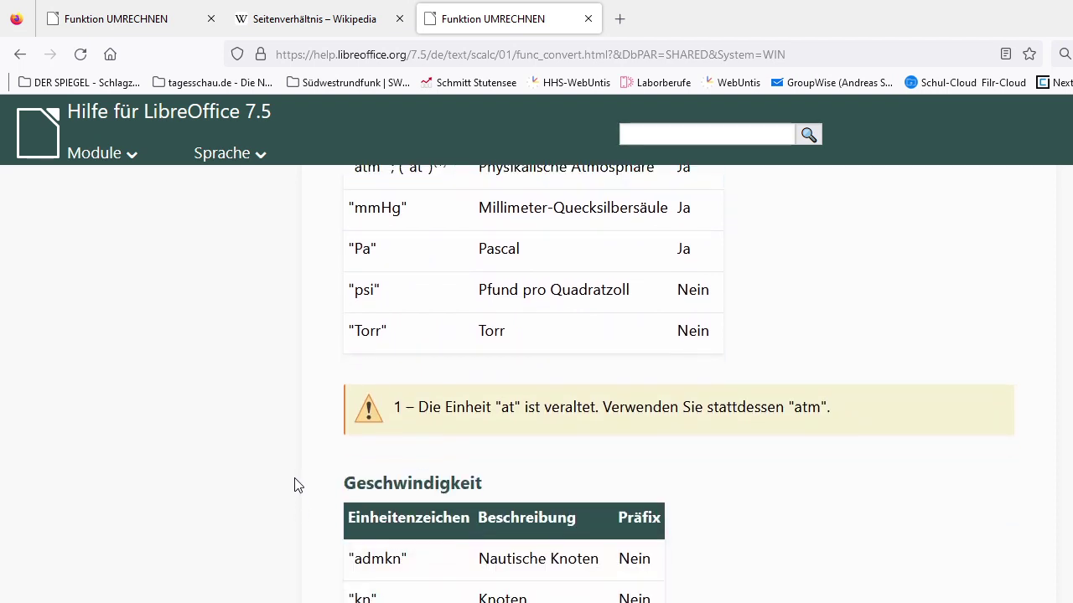
scroll(294, 485, "down", 1)
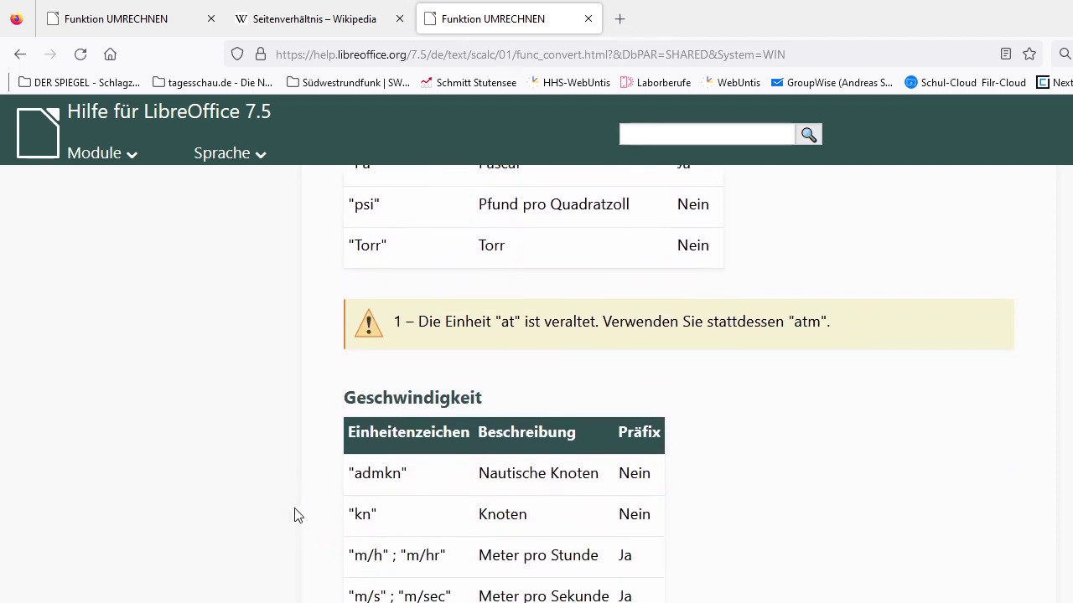
scroll(285, 507, "down", 3)
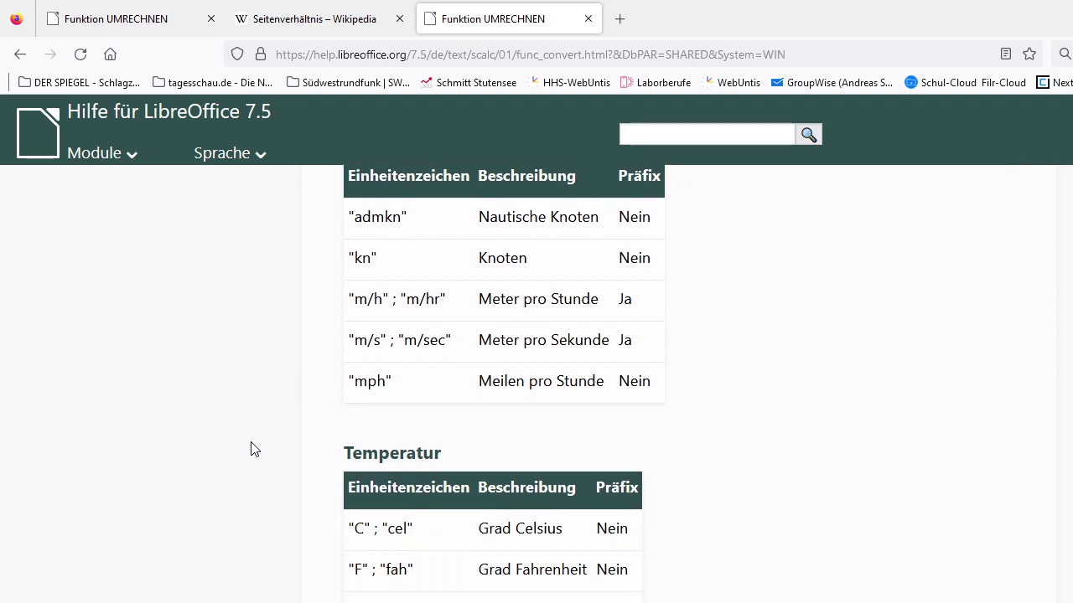
scroll(254, 449, "down", 6)
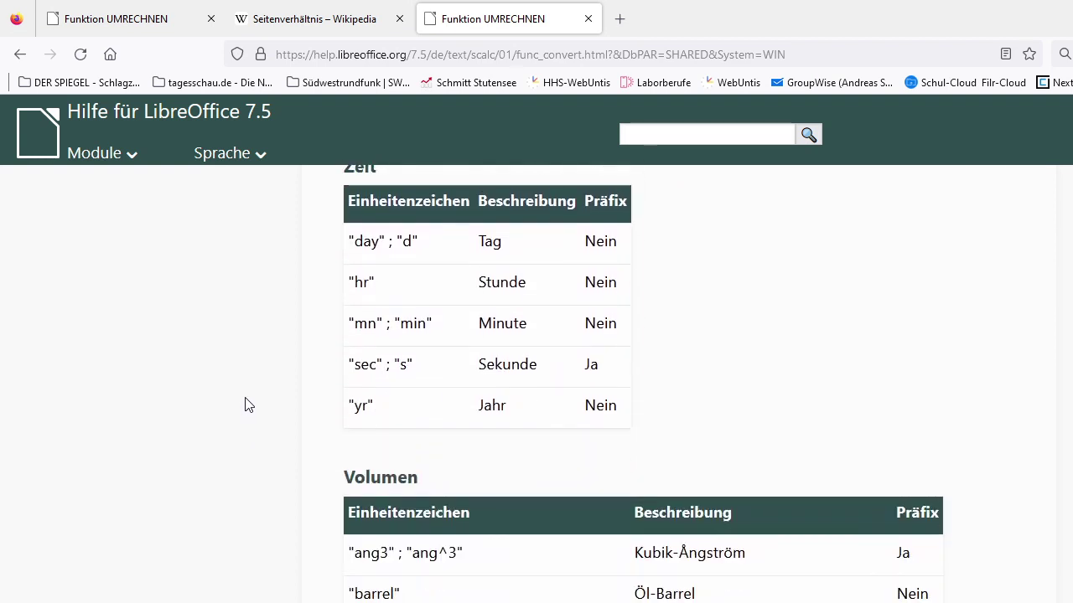
- Look through the supported volume units and the list of decimal prefixes in the UMRECHNEN article
scroll(245, 405, "down", 8)
scroll(243, 396, "down", 10)
scroll(243, 381, "down", 4)
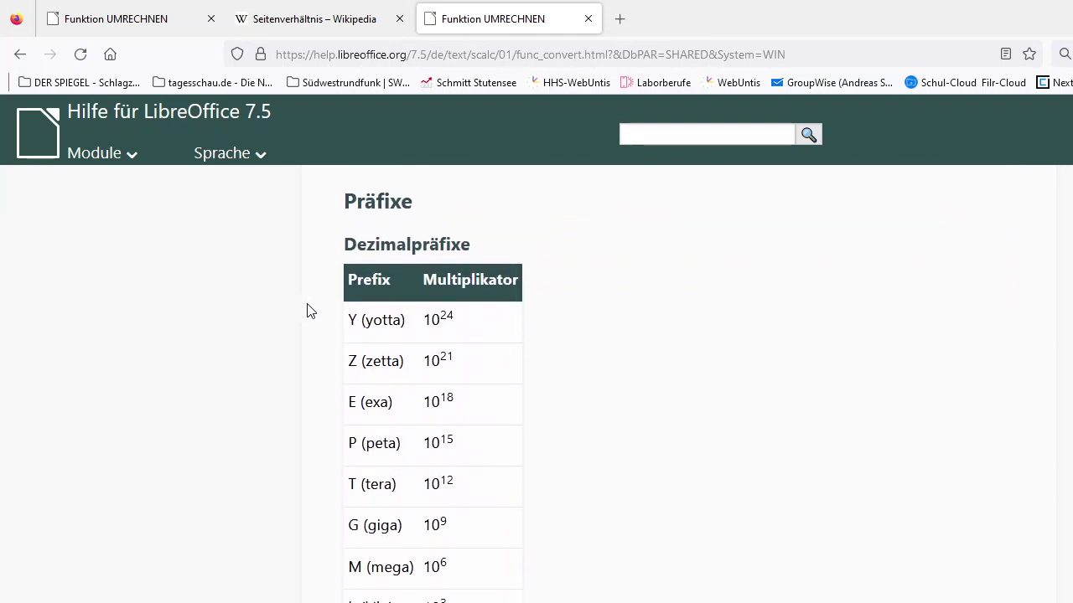
scroll(290, 357, "down", 3)
scroll(276, 350, "up", 11)
scroll(279, 372, "up", 8)
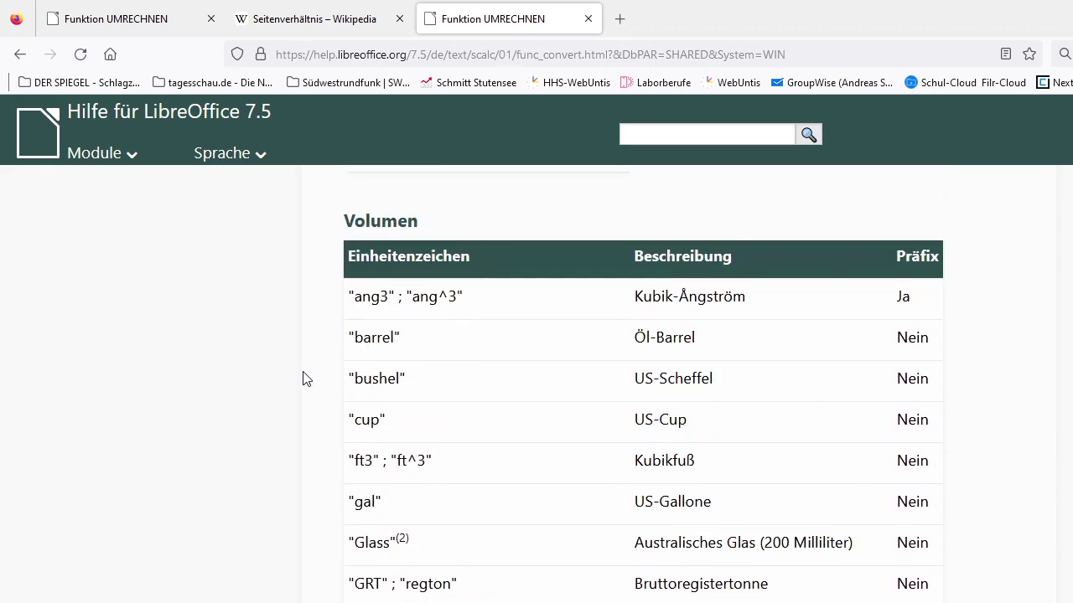